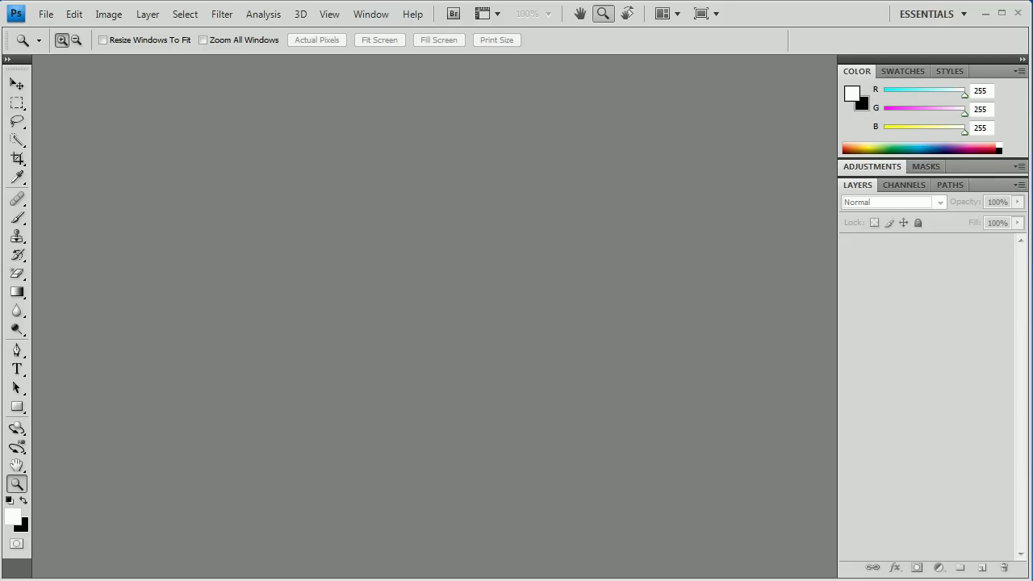
- Open the fallout_3 image from the My Pictures folder and fit it to the screen
double_click(239, 172)
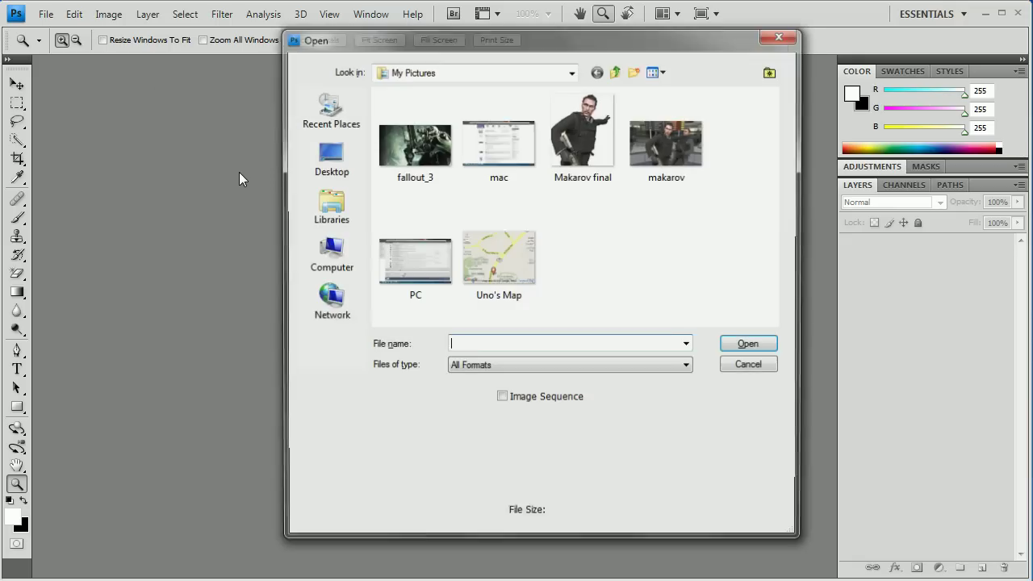
double_click(414, 139)
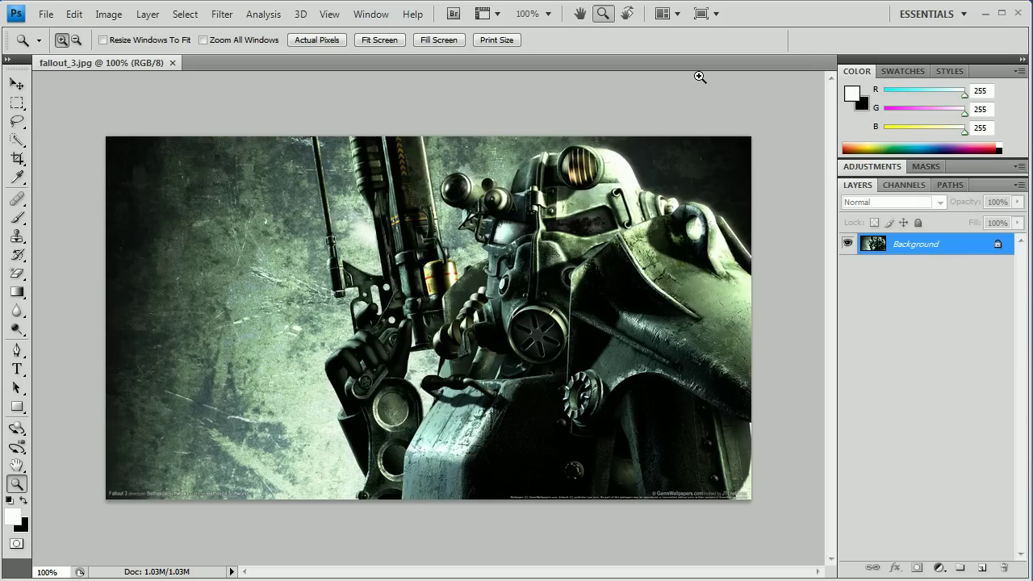
left_click(377, 40)
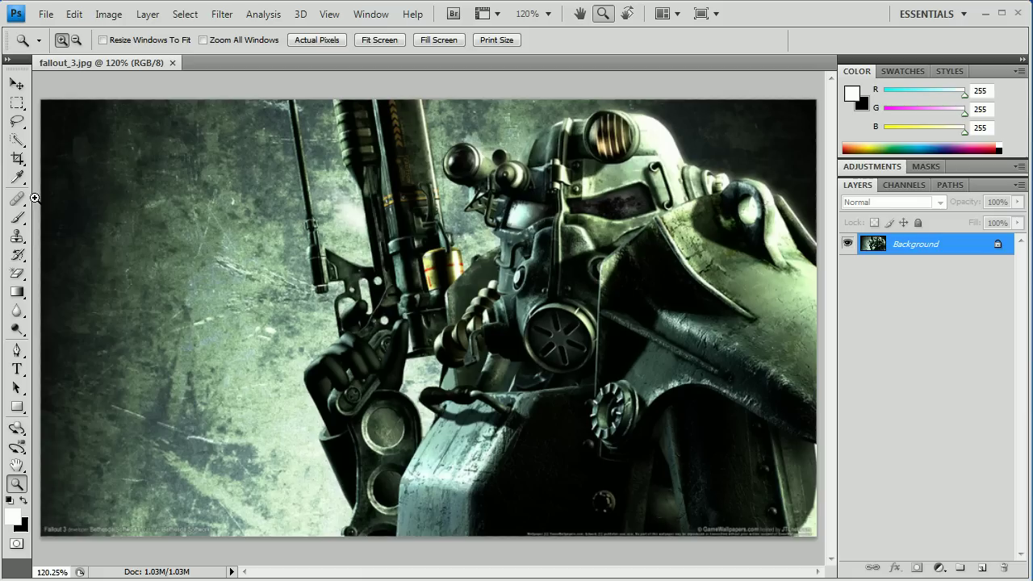
- Activate the Quick Selection tool and set its brush diameter to 30 px
left_click(14, 148)
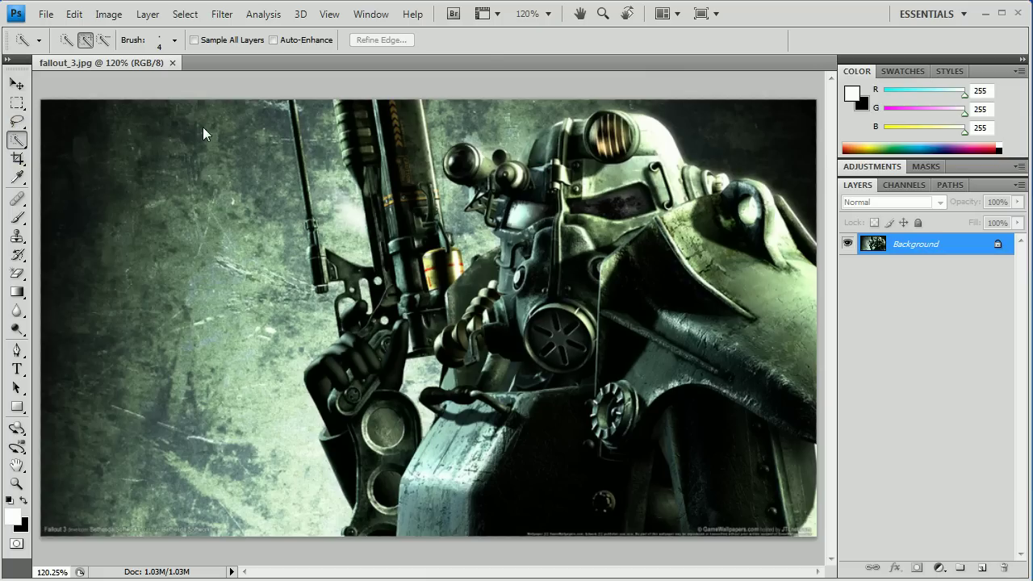
left_click(18, 142)
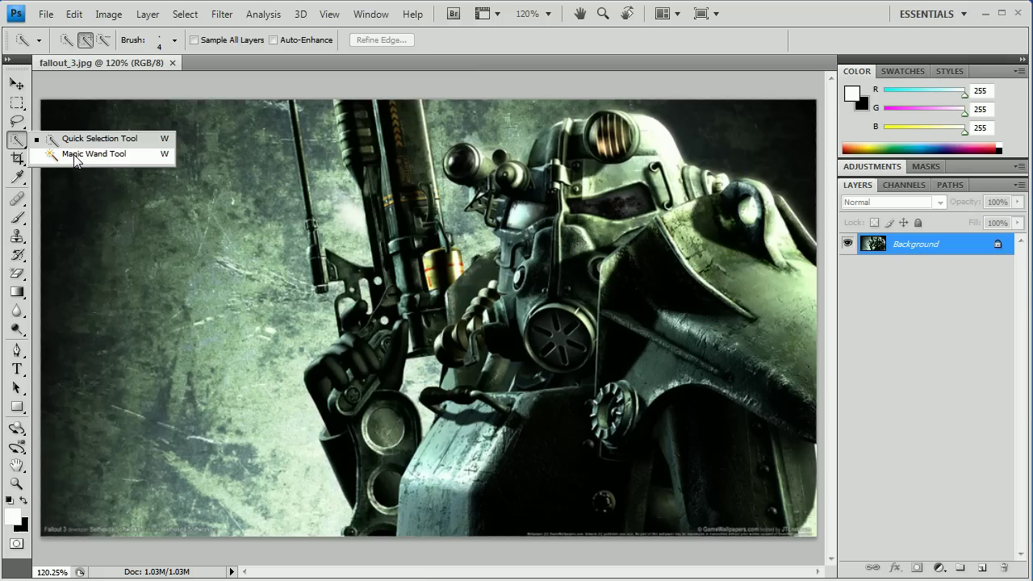
left_click(75, 155)
left_click(18, 143)
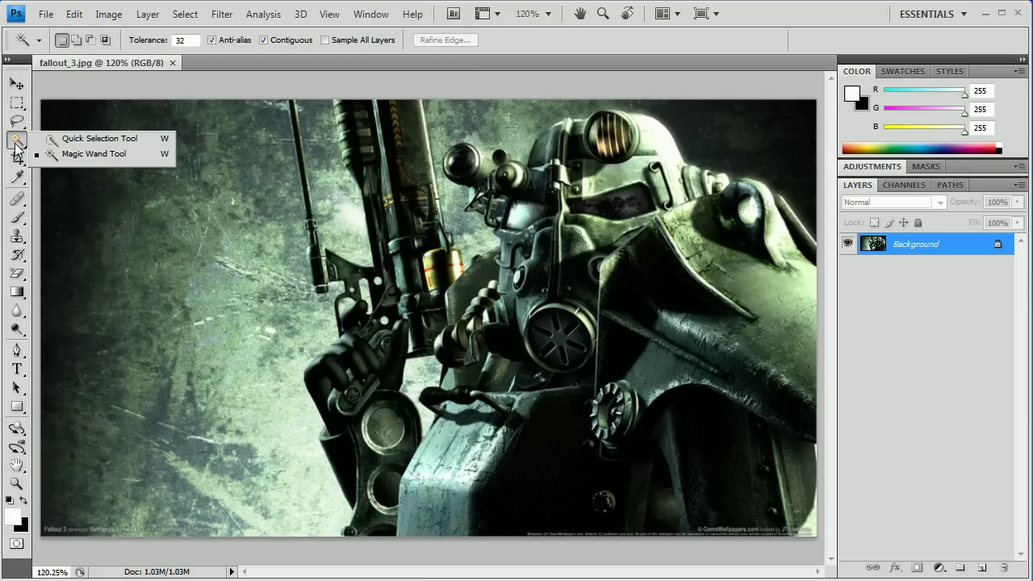
left_click(61, 144)
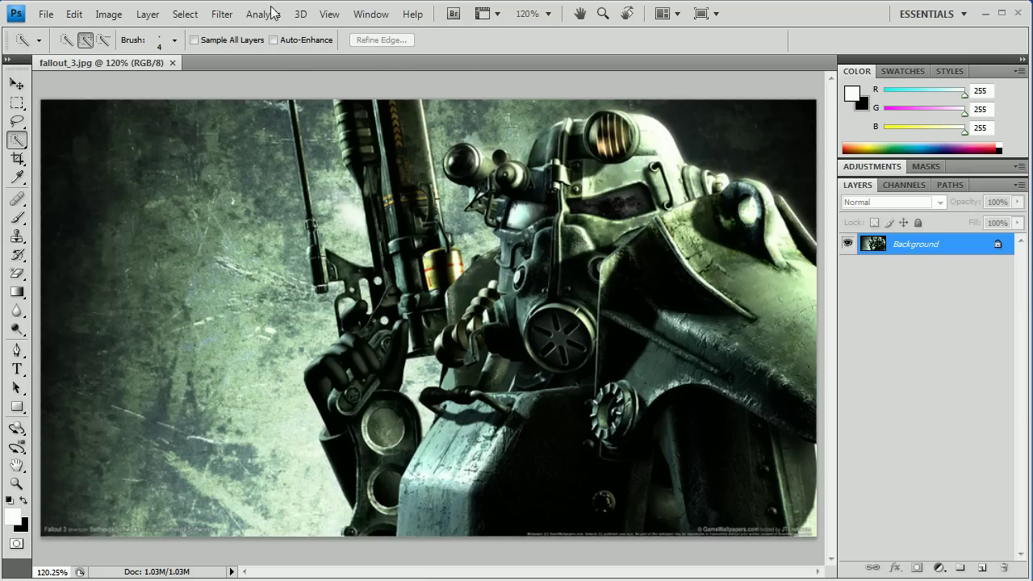
left_click(175, 42)
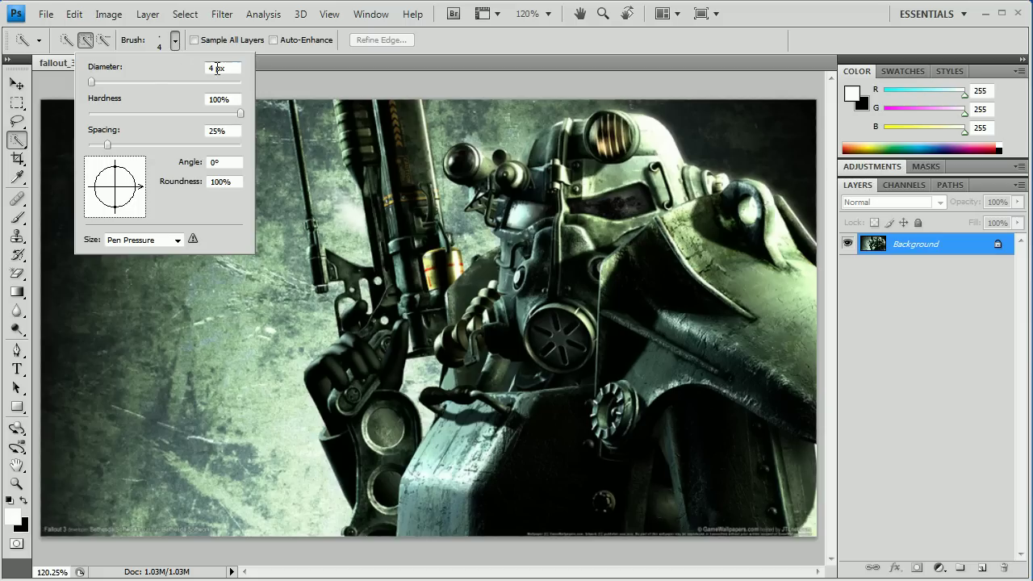
double_click(210, 68)
type("30")
key("Return")
- Select the soldier's helmet and goggles with the Quick Selection tool, correcting the selection edge around the front lens
left_click(605, 192)
mouse_move(604, 192)
left_mouse_down()
mouse_move(675, 197)
mouse_move(651, 209)
mouse_move(625, 197)
mouse_move(639, 196)
mouse_move(613, 215)
mouse_move(664, 177)
mouse_move(660, 152)
mouse_move(607, 163)
mouse_move(605, 147)
mouse_move(623, 143)
mouse_move(598, 135)
mouse_move(575, 153)
mouse_move(547, 147)
mouse_move(573, 131)
mouse_move(529, 185)
mouse_move(543, 211)
mouse_move(508, 176)
mouse_move(461, 168)
mouse_move(498, 170)
left_mouse_up()
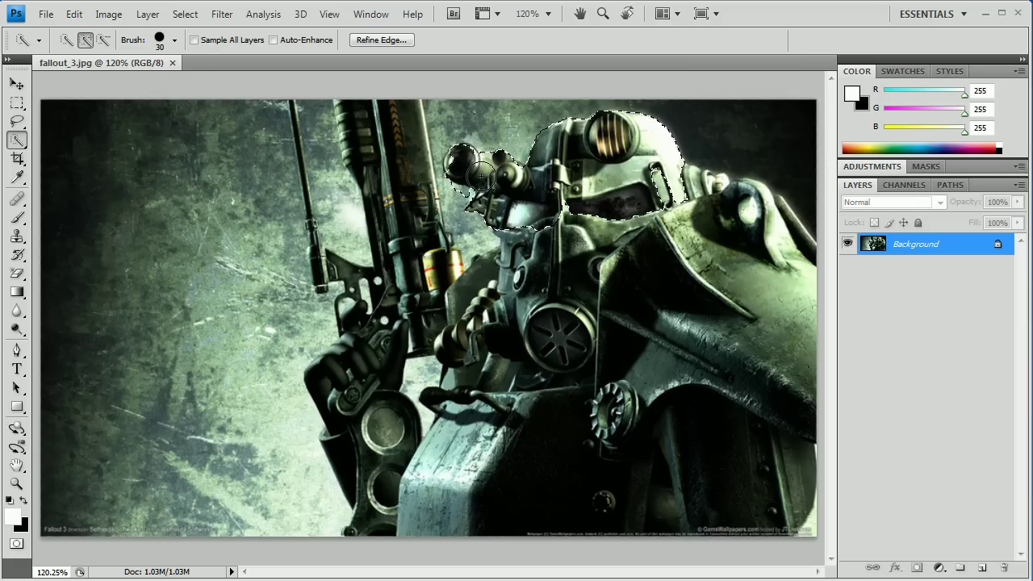
key("alt")
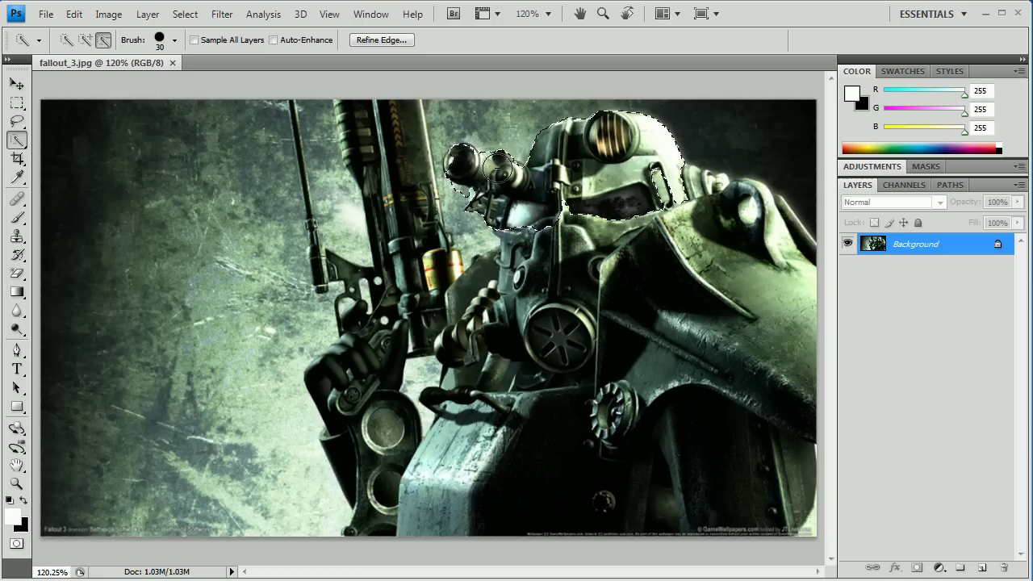
key("alt")
key("ctrl")
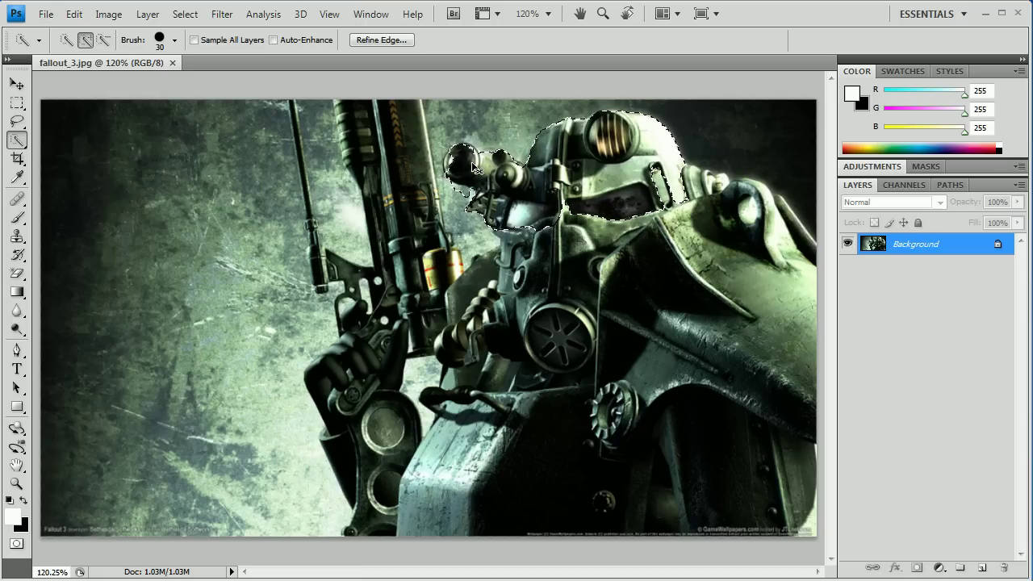
key("alt")
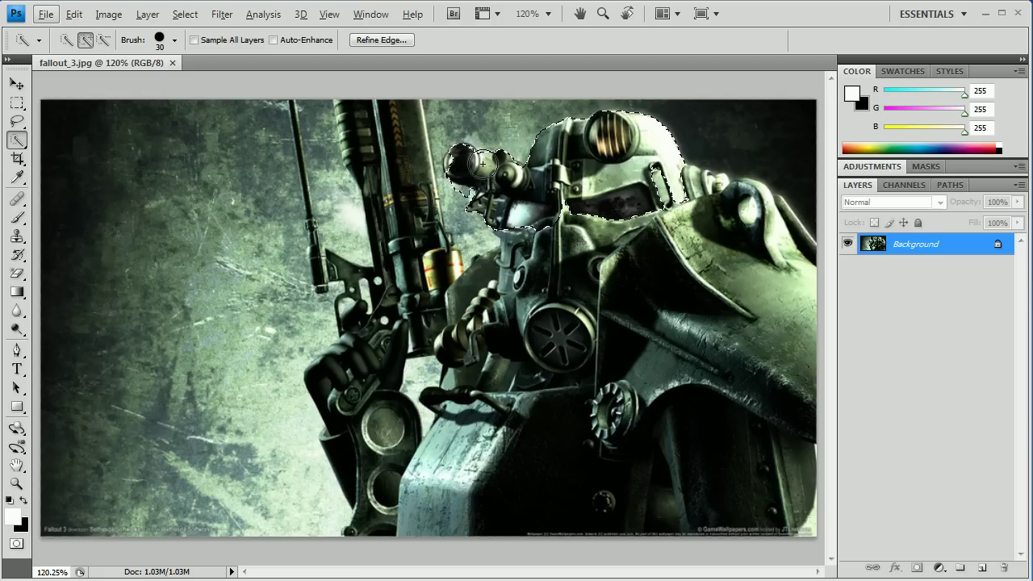
key("alt")
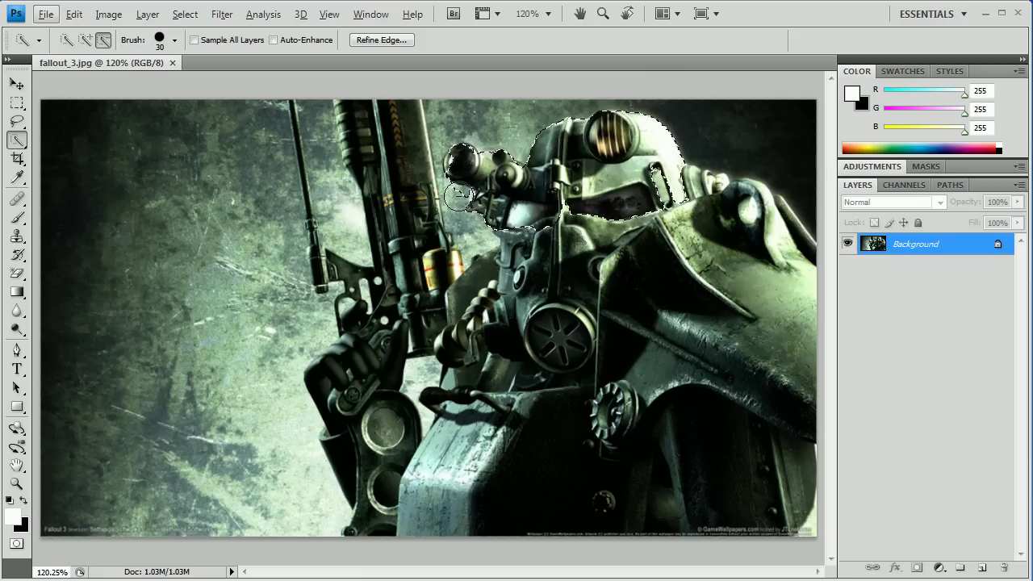
left_click(459, 154, "alt")
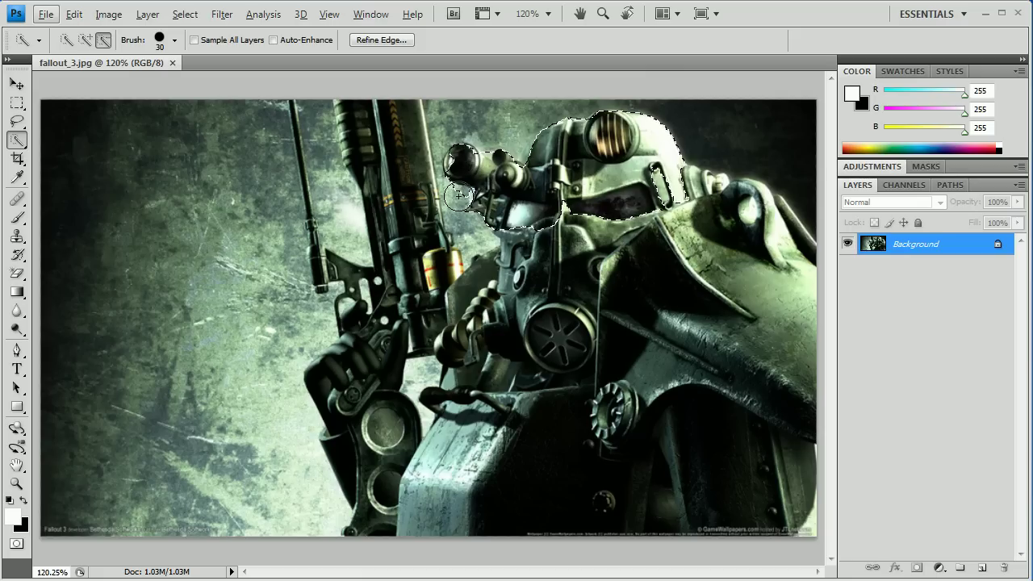
left_click(459, 154)
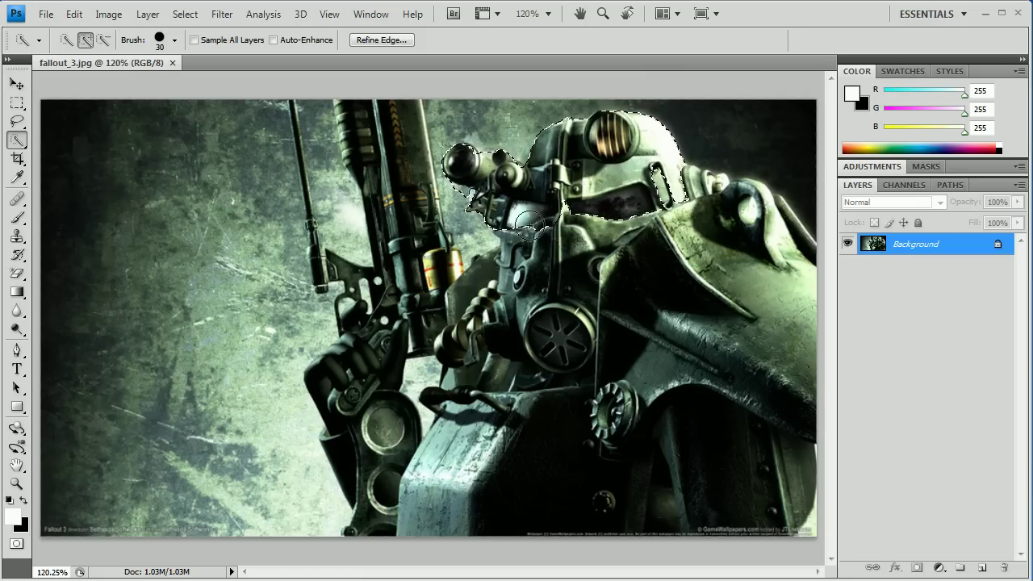
- Extend the selection over the armoured body, the gun, the gloved hand and the forearm down to the image's lower edge
mouse_move(501, 274)
left_mouse_down()
mouse_move(523, 330)
mouse_move(559, 279)
mouse_move(520, 313)
mouse_move(491, 319)
mouse_move(472, 285)
mouse_move(468, 331)
mouse_move(501, 426)
mouse_move(497, 472)
mouse_move(474, 502)
mouse_move(444, 487)
mouse_move(525, 385)
mouse_move(753, 342)
mouse_move(674, 348)
mouse_move(717, 212)
mouse_move(765, 207)
mouse_move(784, 220)
mouse_move(771, 242)
mouse_move(798, 232)
mouse_move(797, 217)
mouse_move(804, 242)
mouse_move(771, 199)
mouse_move(699, 186)
left_mouse_up()
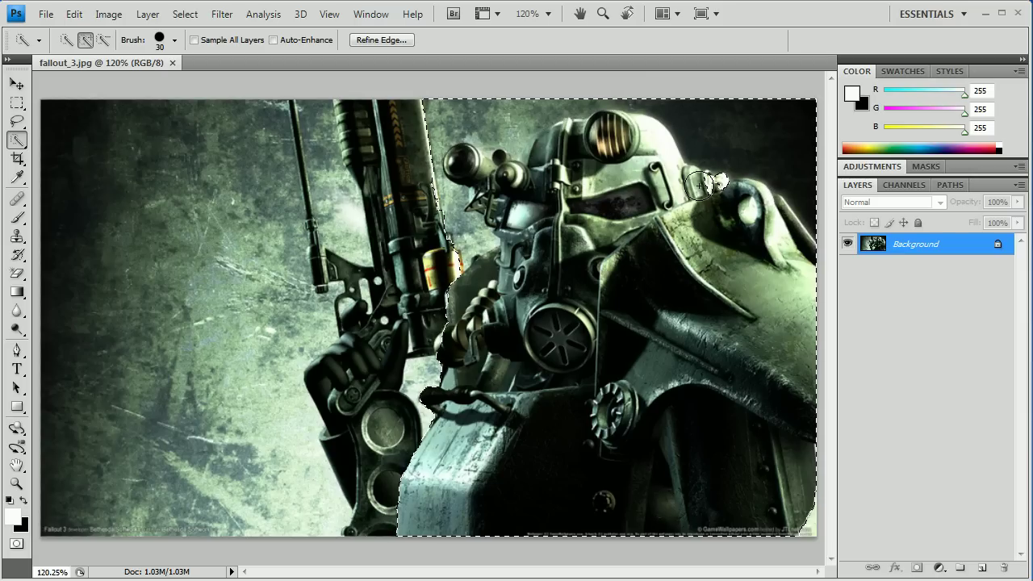
mouse_move(428, 234)
left_mouse_down()
mouse_move(416, 255)
mouse_move(395, 146)
mouse_move(356, 119)
mouse_move(355, 212)
mouse_move(388, 261)
mouse_move(367, 275)
mouse_move(312, 263)
mouse_move(323, 280)
mouse_move(330, 256)
mouse_move(296, 98)
mouse_move(310, 156)
left_mouse_up()
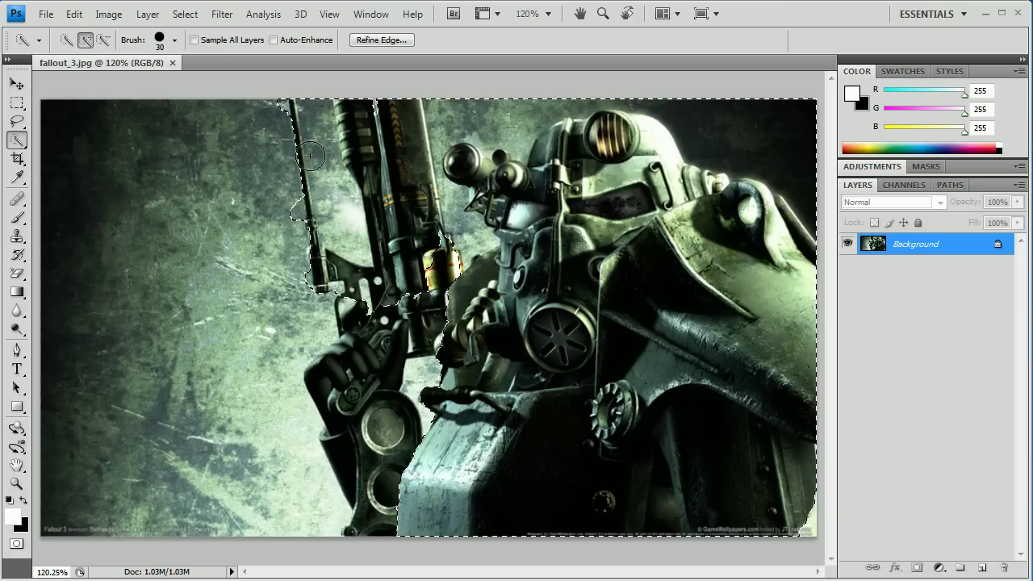
left_click(363, 316)
left_click_drag(409, 365, 397, 352)
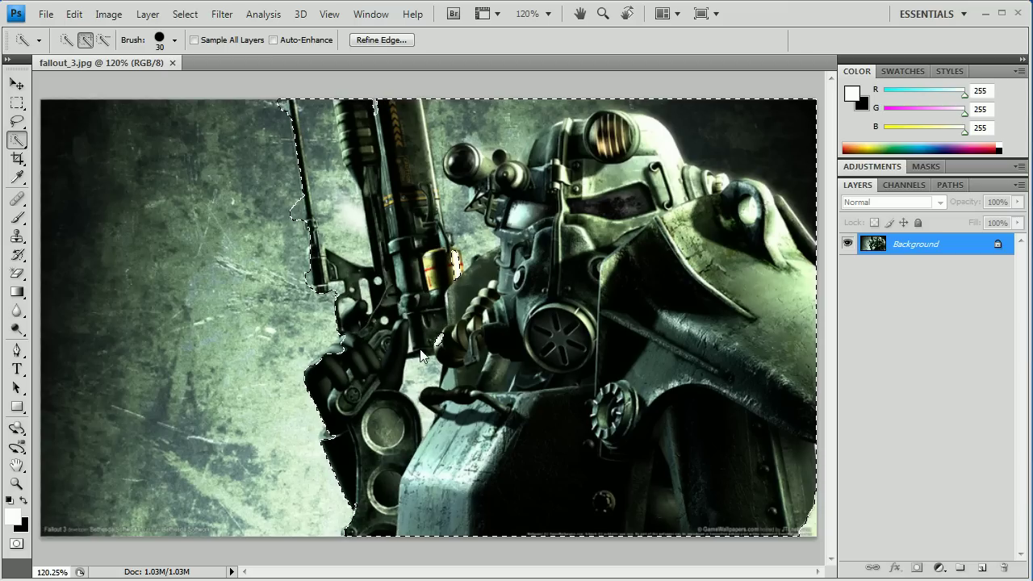
left_click(442, 342)
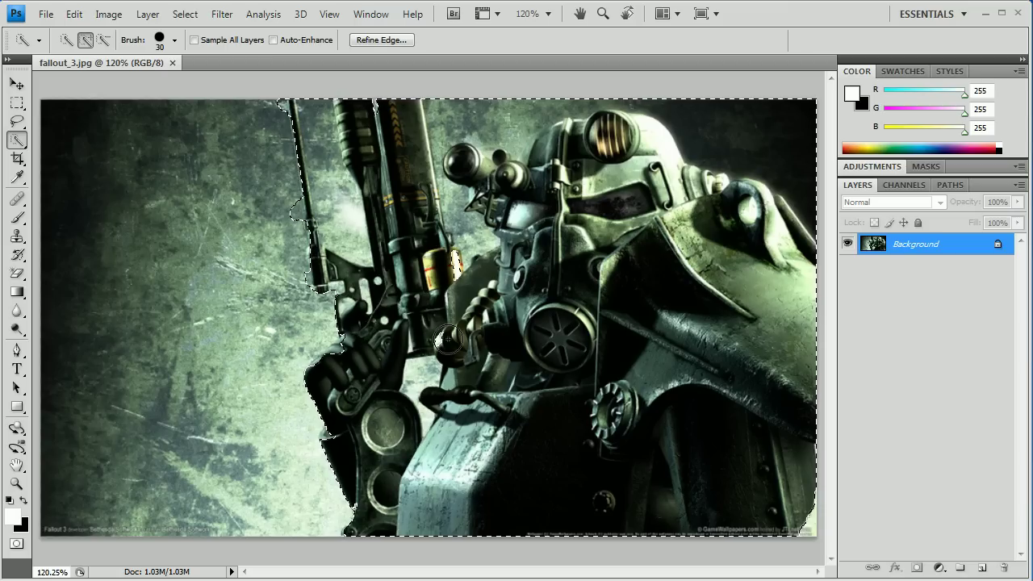
left_click(452, 270)
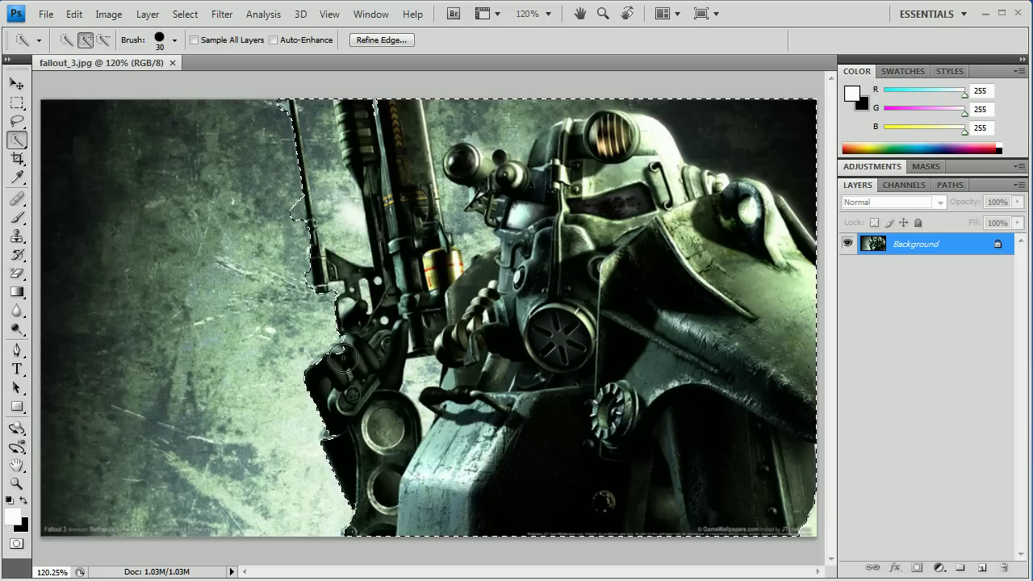
mouse_move(322, 376)
left_mouse_down()
mouse_move(371, 437)
mouse_move(424, 443)
mouse_move(389, 460)
mouse_move(352, 525)
left_mouse_up()
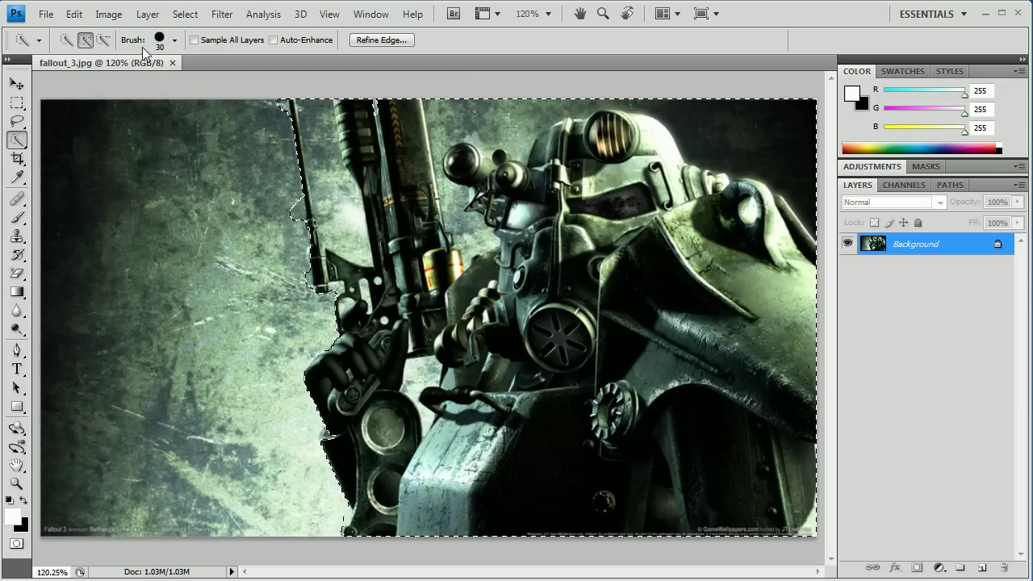
- Set the selection brush diameter to 10 px and subtract the background around the thin rod and between it and the gun barrel
left_click(175, 40)
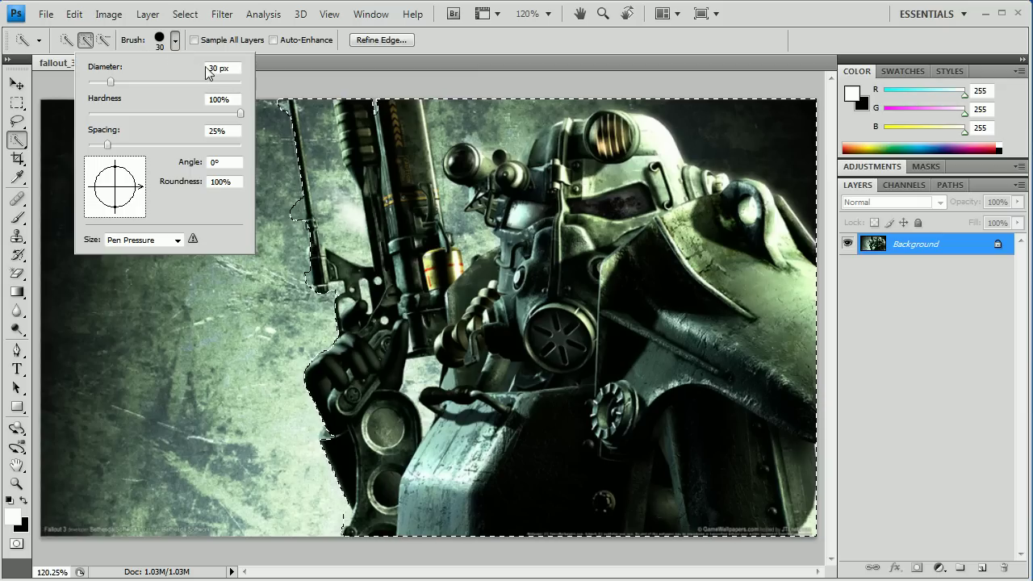
left_click_drag(205, 67, 214, 68)
type("2")
type("1")
left_click(297, 211)
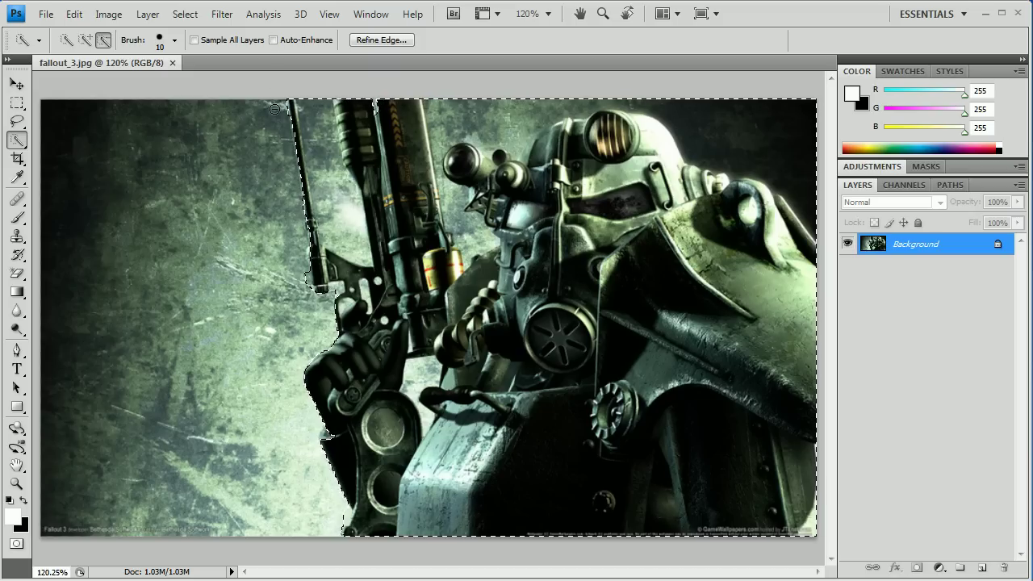
left_click(321, 114)
mouse_move(306, 103)
left_mouse_down()
mouse_move(323, 125)
mouse_move(333, 197)
mouse_move(352, 236)
left_mouse_up()
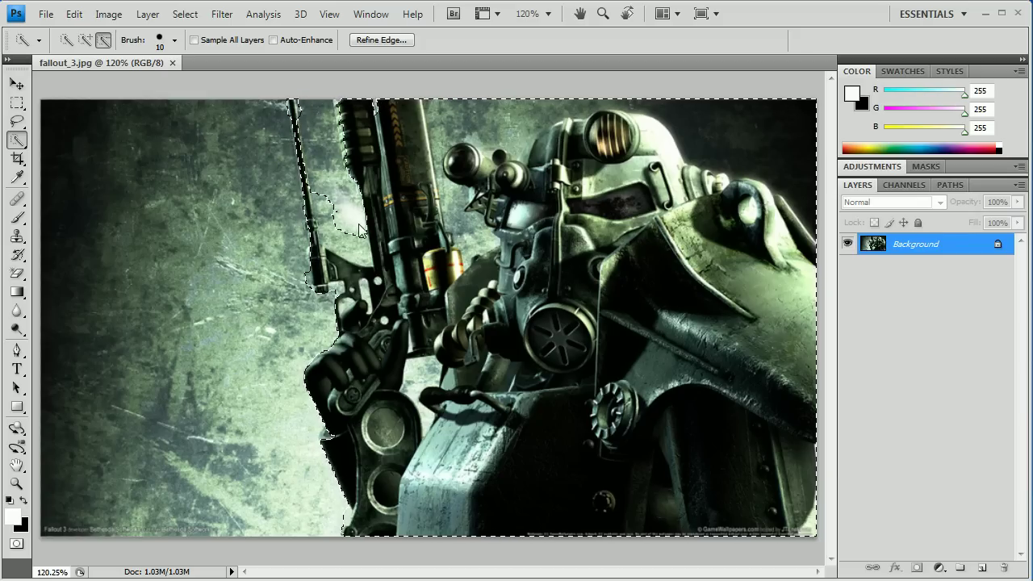
left_click(330, 209)
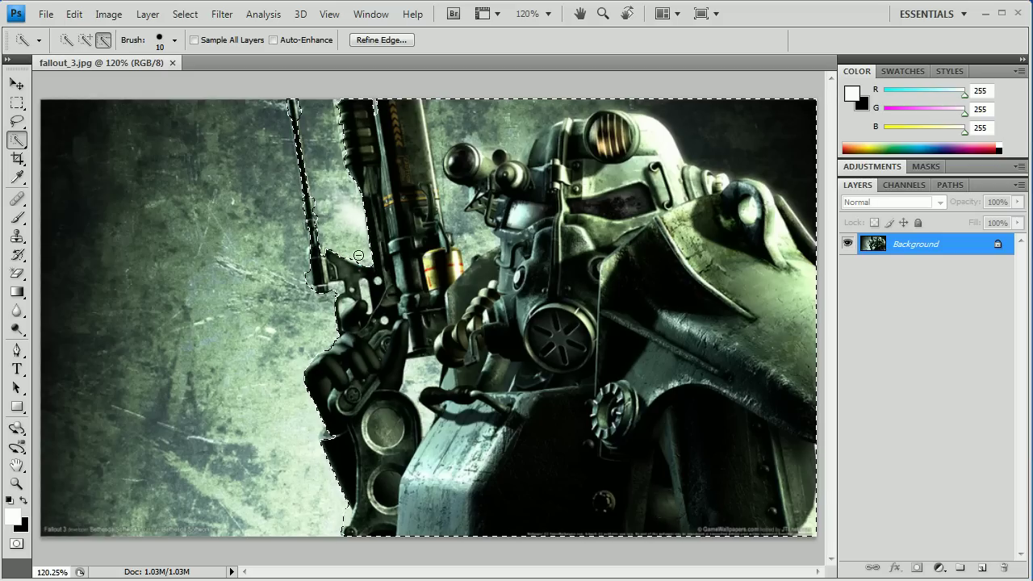
key("alt")
key("alt")
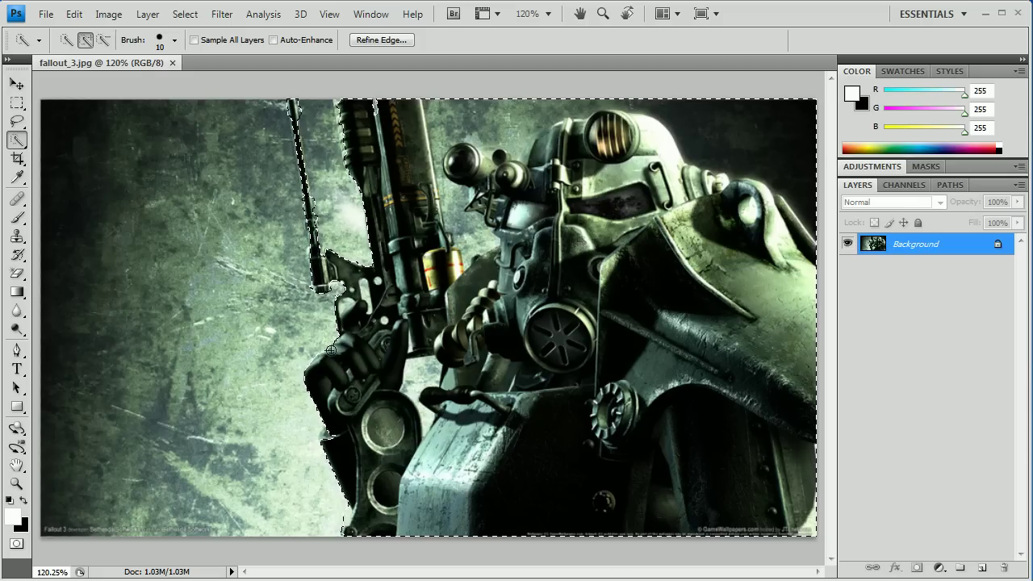
- Subtract the gap between arm and torso, plus the background beside the gun and above the helmet and shoulder using a 30 px brush
left_click(414, 376)
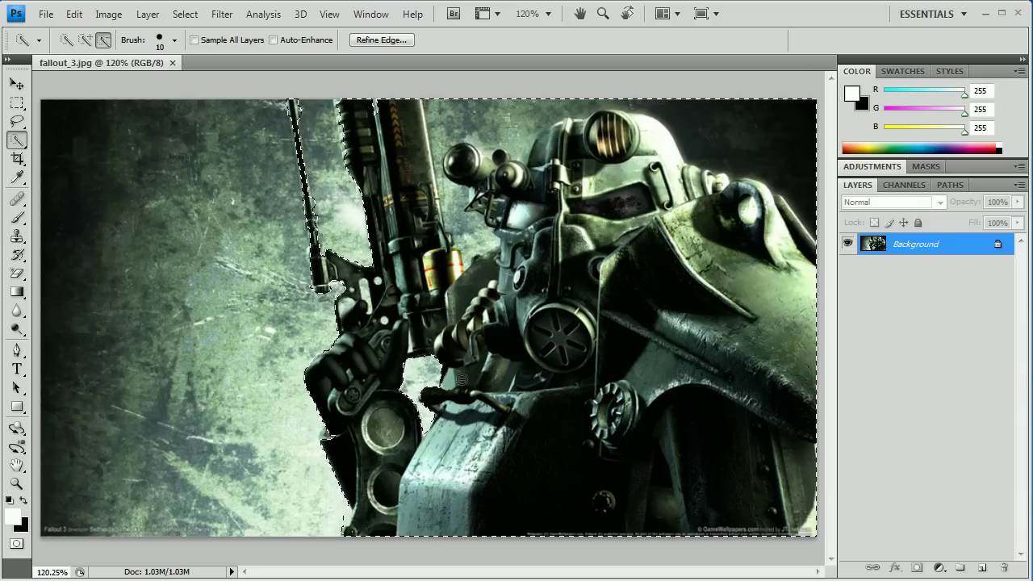
key("alt")
left_click(443, 118, "alt")
left_click(175, 40)
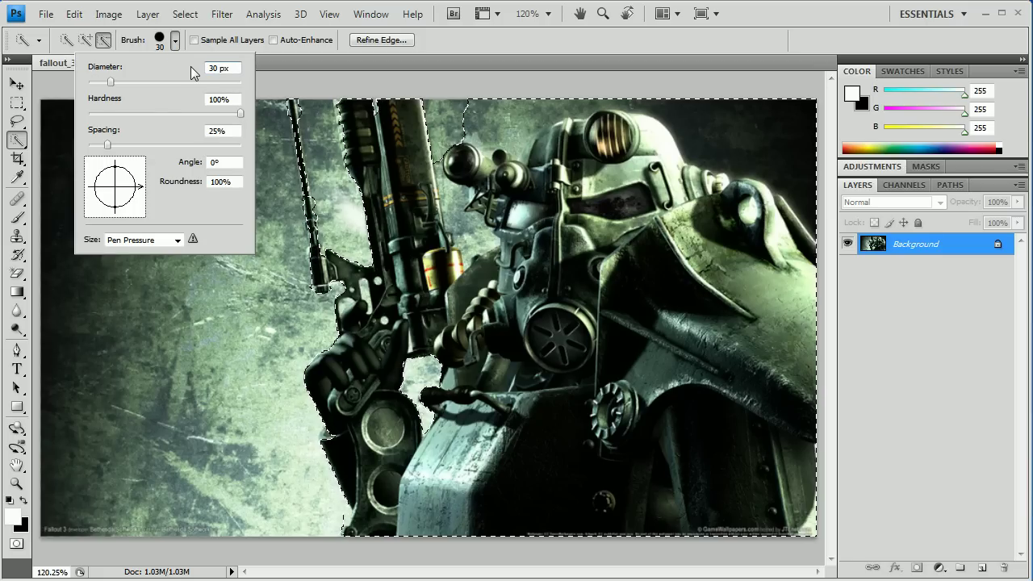
mouse_move(513, 120)
left_mouse_down()
mouse_move(483, 116)
mouse_move(450, 144)
mouse_move(437, 184)
mouse_move(467, 240)
mouse_move(475, 241)
mouse_move(467, 184)
mouse_move(454, 202)
mouse_move(598, 148)
mouse_move(659, 107)
mouse_move(732, 91)
mouse_move(711, 126)
mouse_move(781, 146)
left_mouse_up()
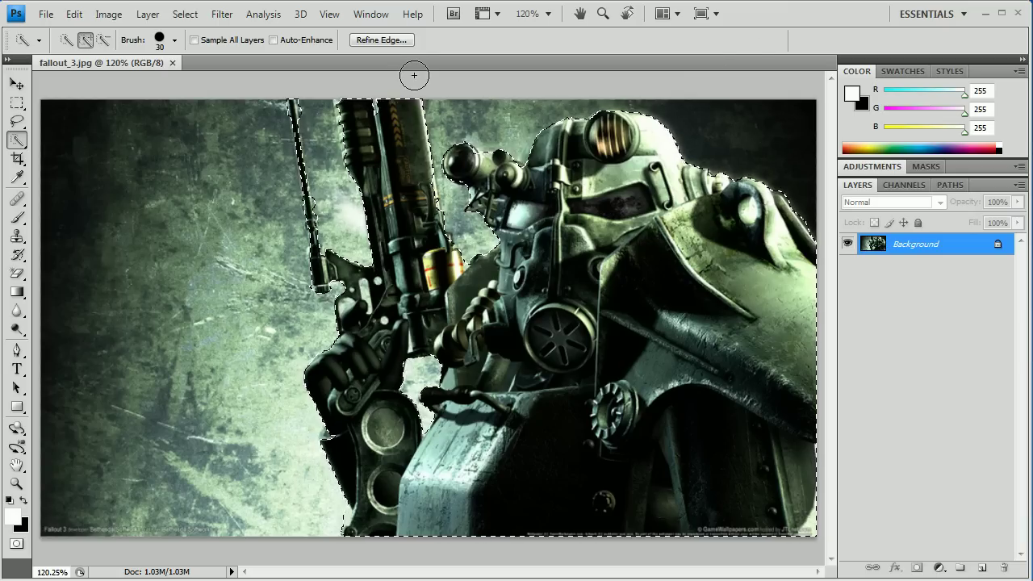
- Set the selection brush diameter to 10 px and touch up the selection edges along the figure's outline and the thin rod
left_click(175, 42)
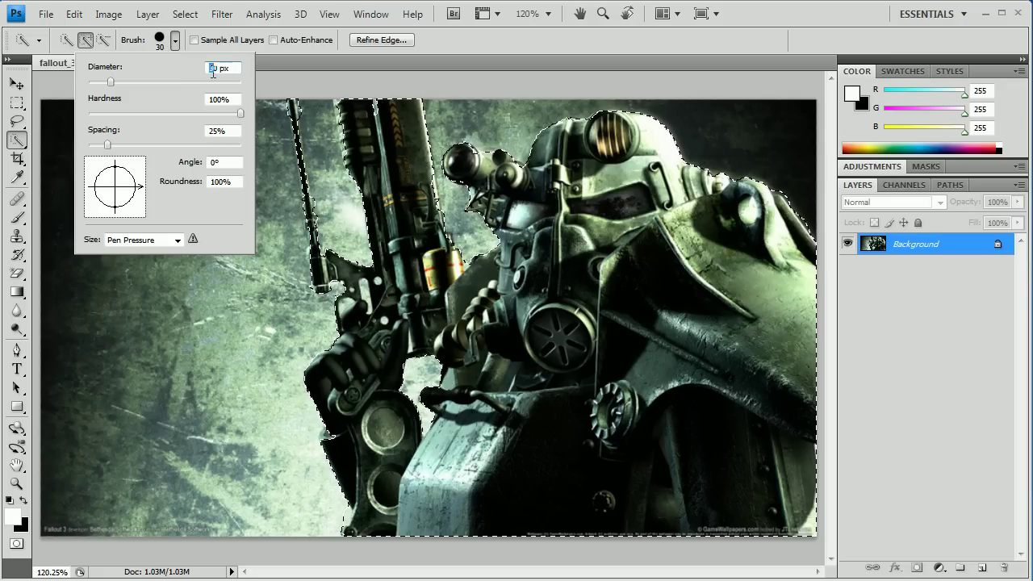
type("1")
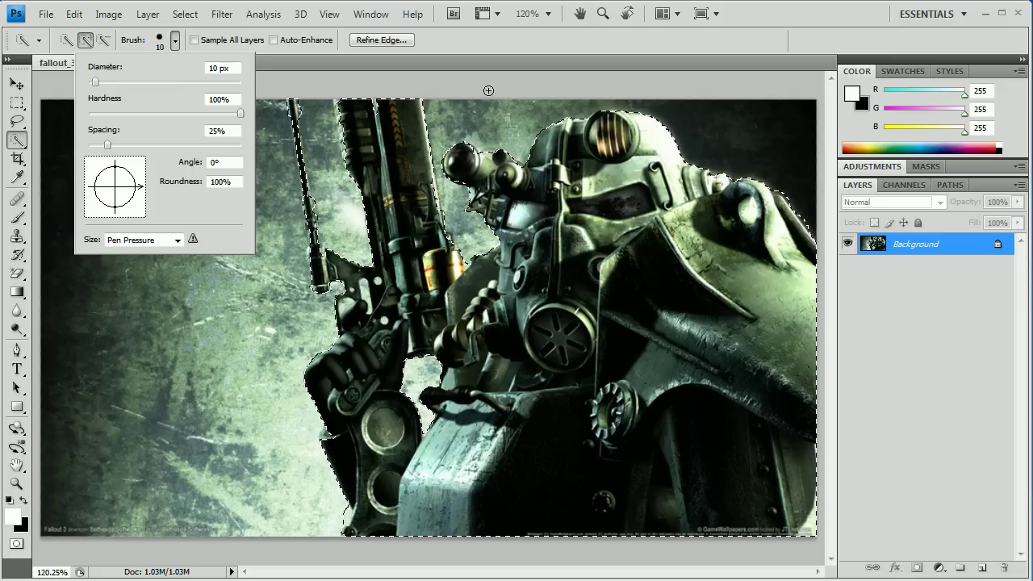
key("Return")
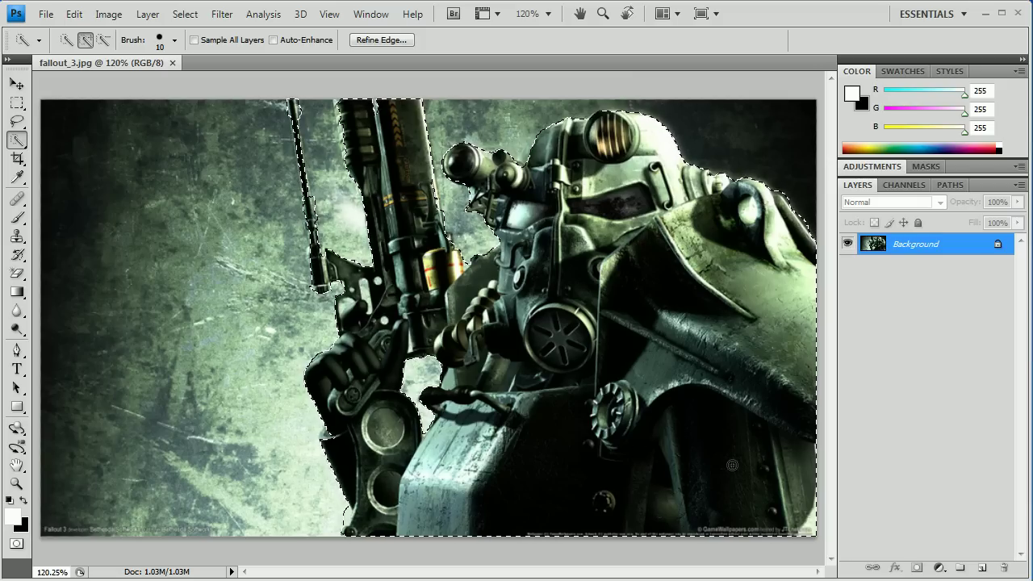
key("alt")
key("alt")
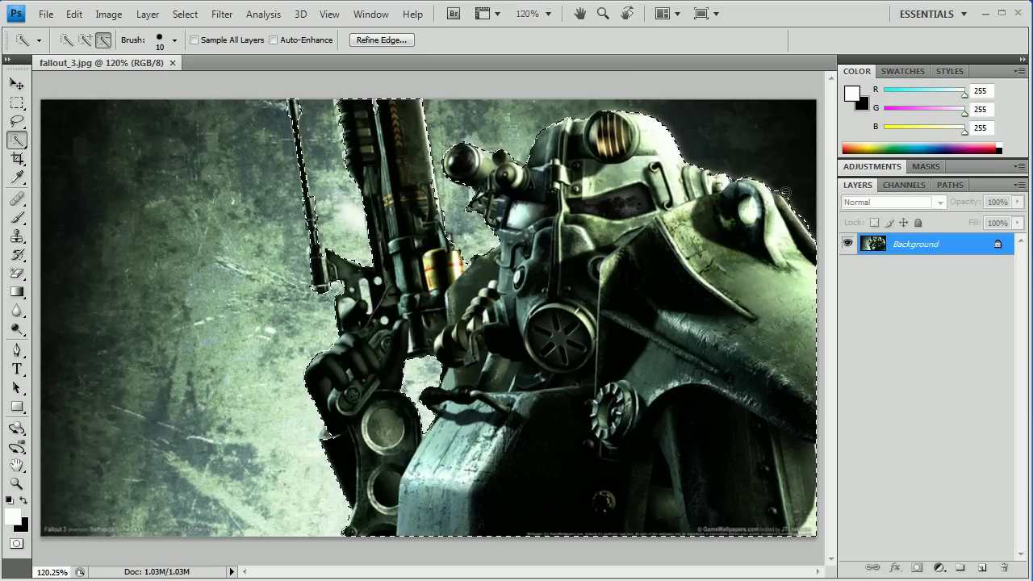
key("alt")
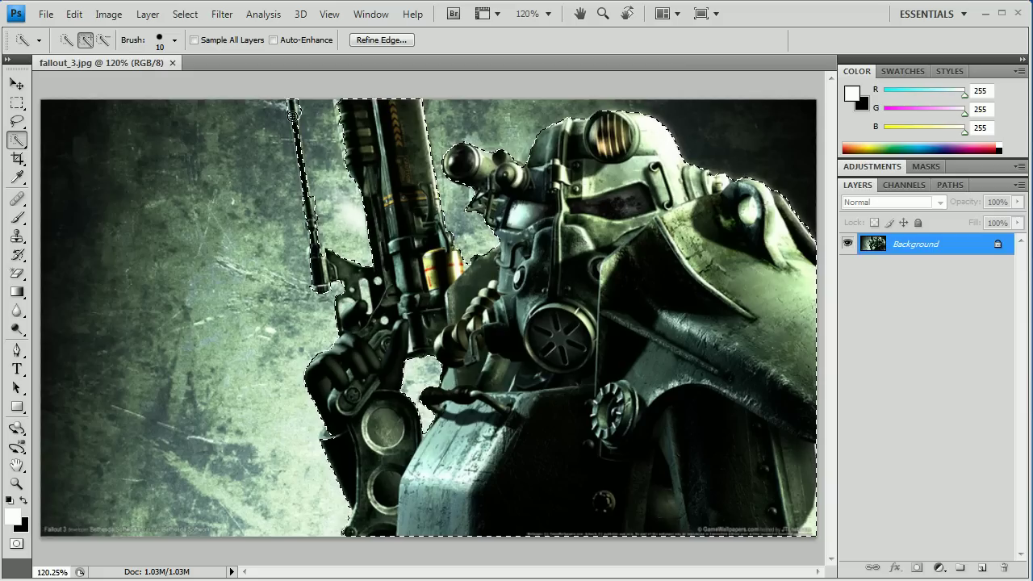
key("alt")
key("alt")
key("alt")
- Clear the selected figure to the black background colour on the Background layer and deselect
key("Delete")
key("ctrl+d")
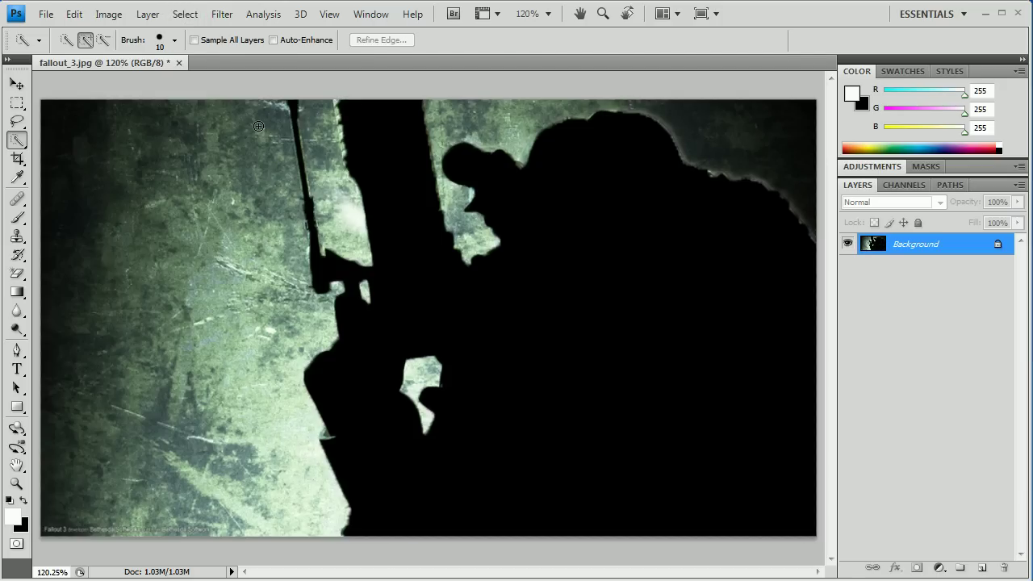
- Create a new 559 x 450 px RGB document with white background contents and paste the copied figure into it
key("ctrl+b")
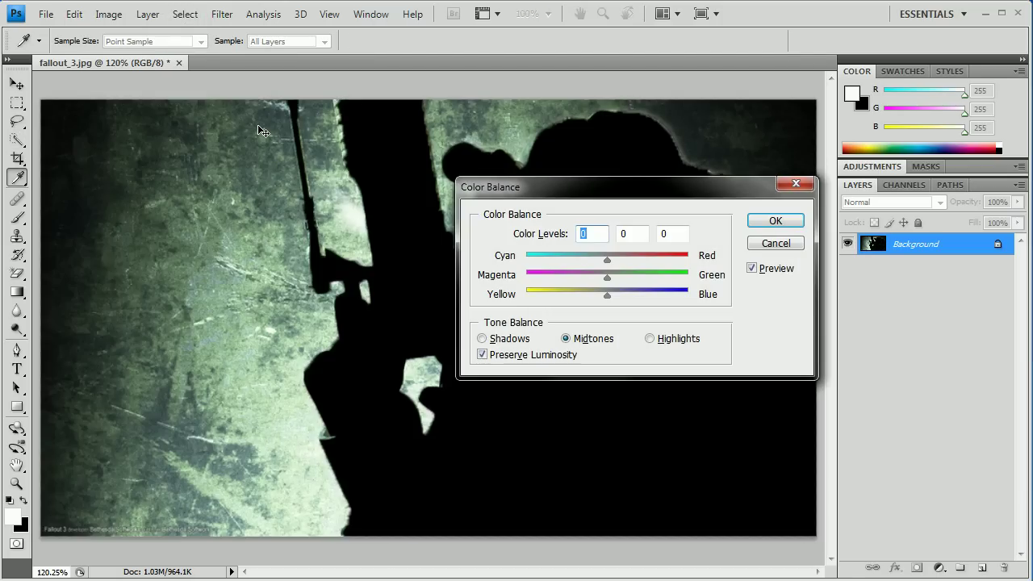
left_click(775, 243)
key("ctrl+n")
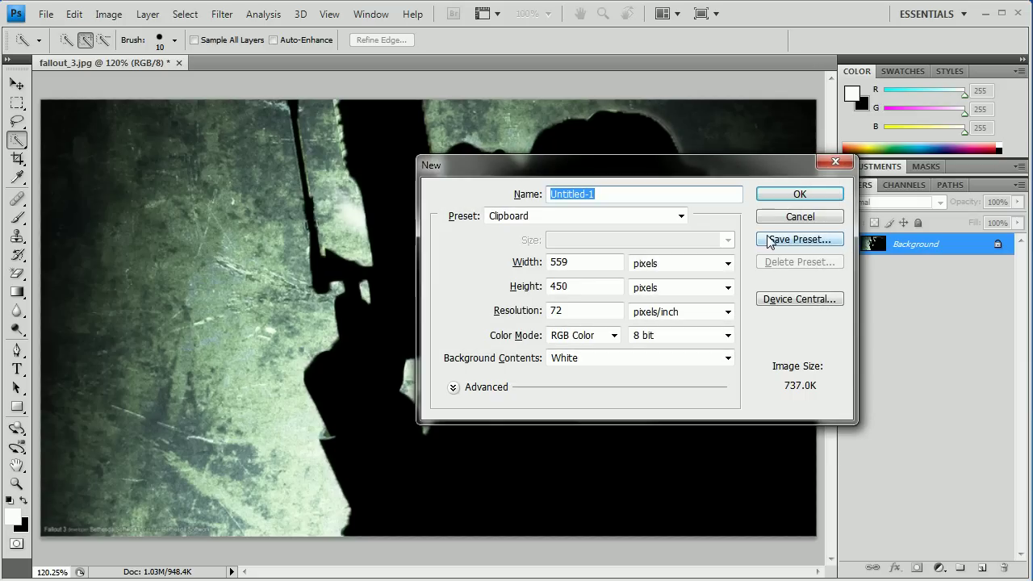
left_click(583, 262)
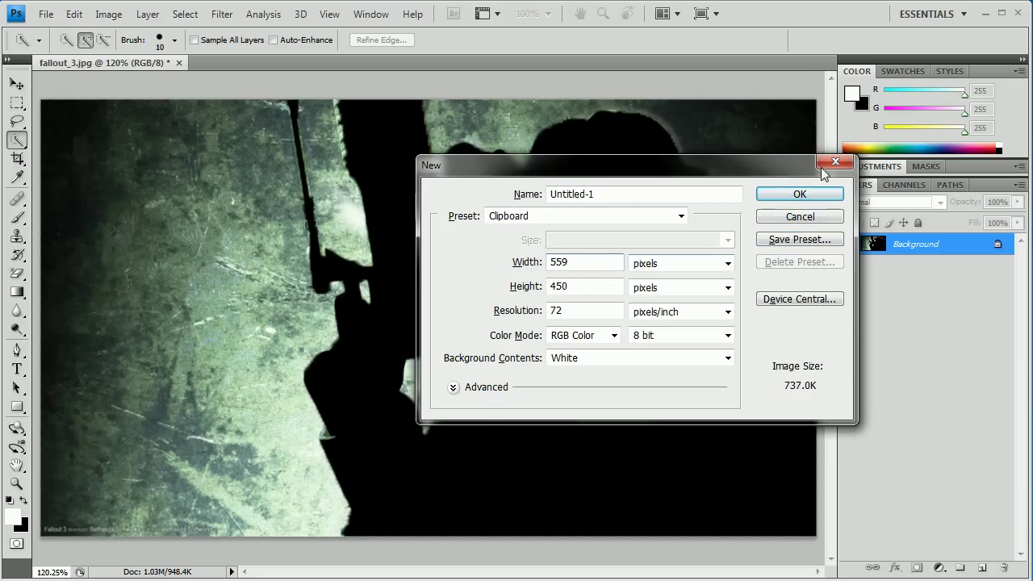
left_click(777, 194)
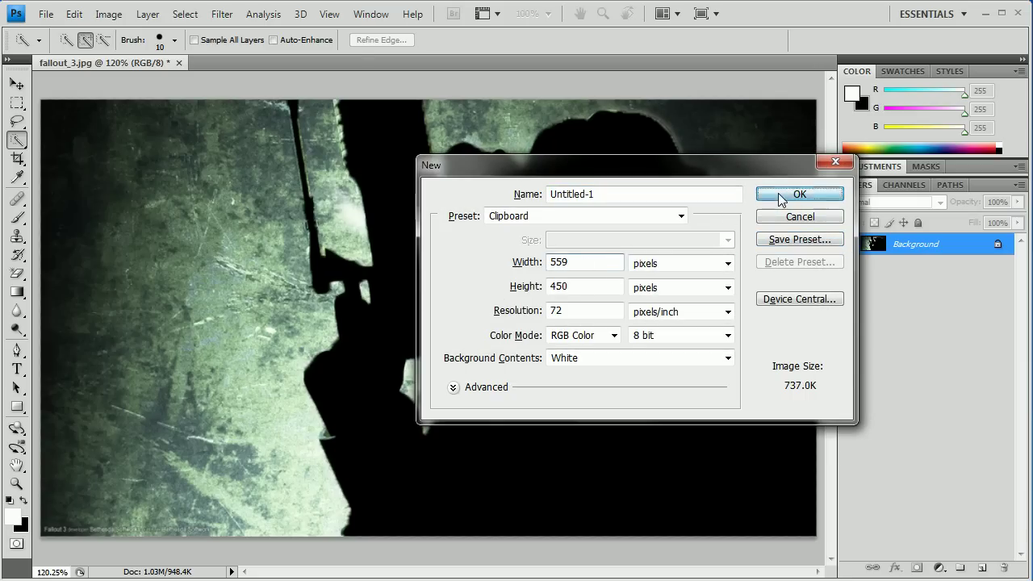
key("ctrl+v")
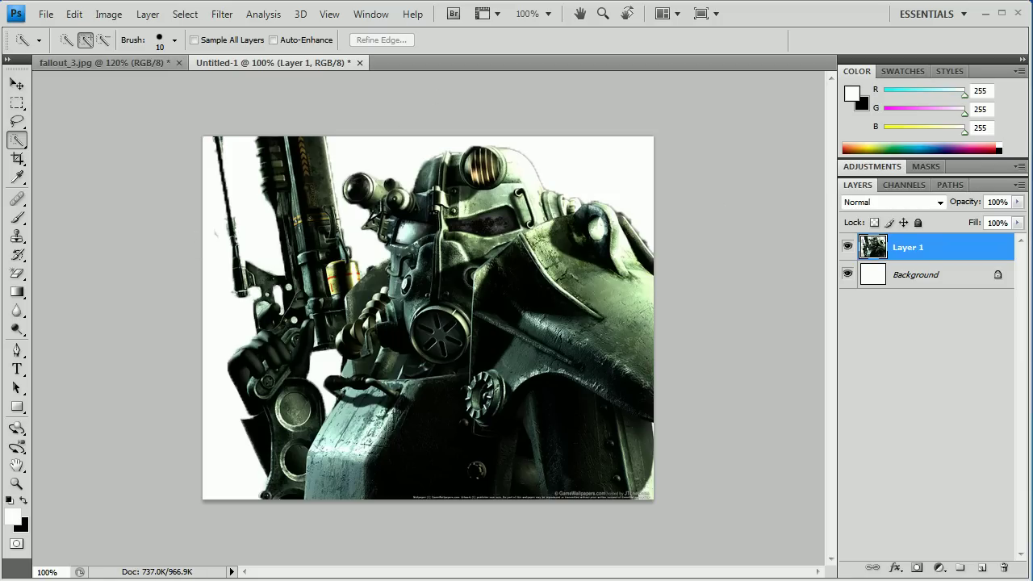
- Choose the Brush tool with the hard round 19 px brush preset
left_click(17, 217)
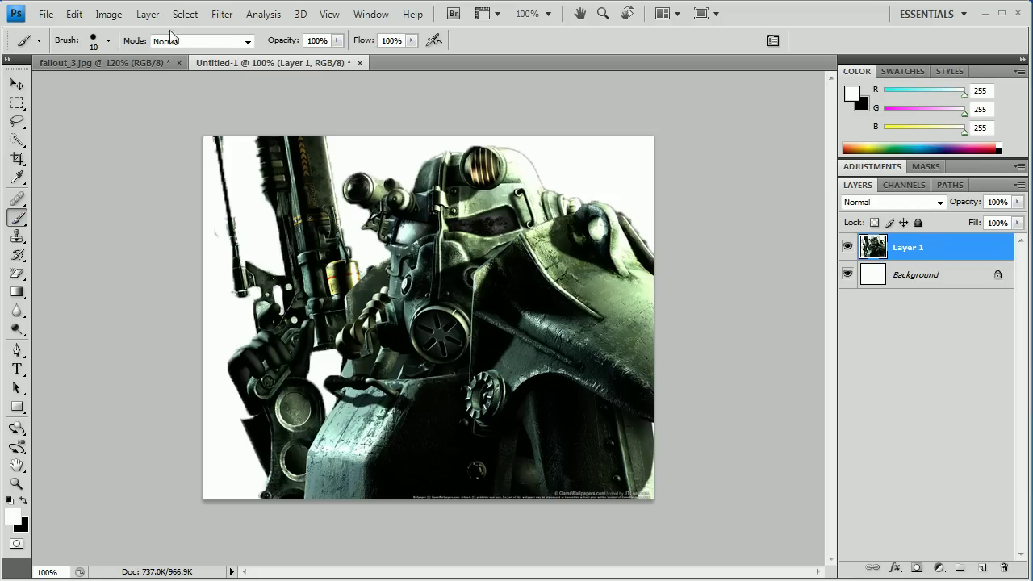
left_click(106, 41)
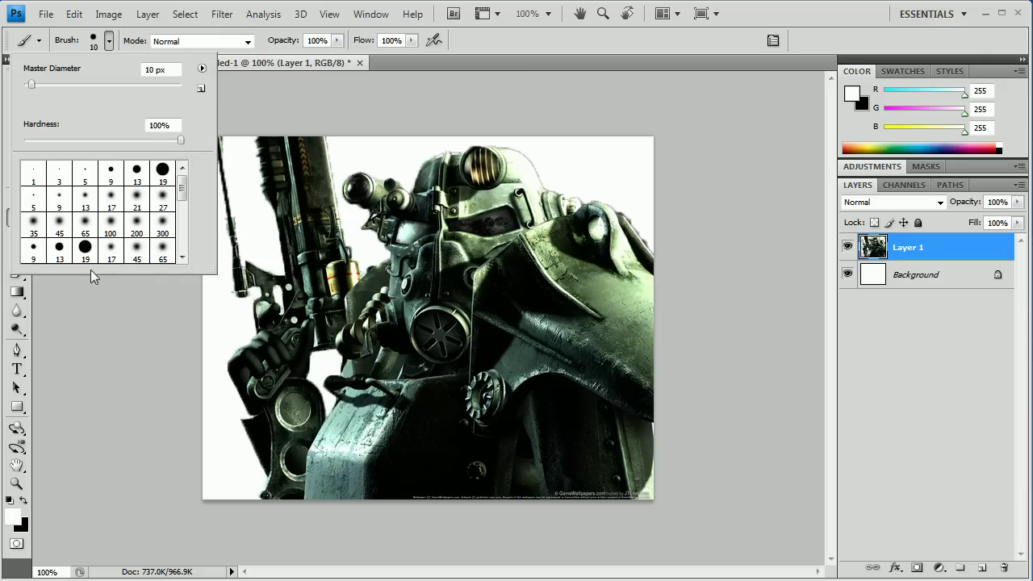
left_click(85, 248)
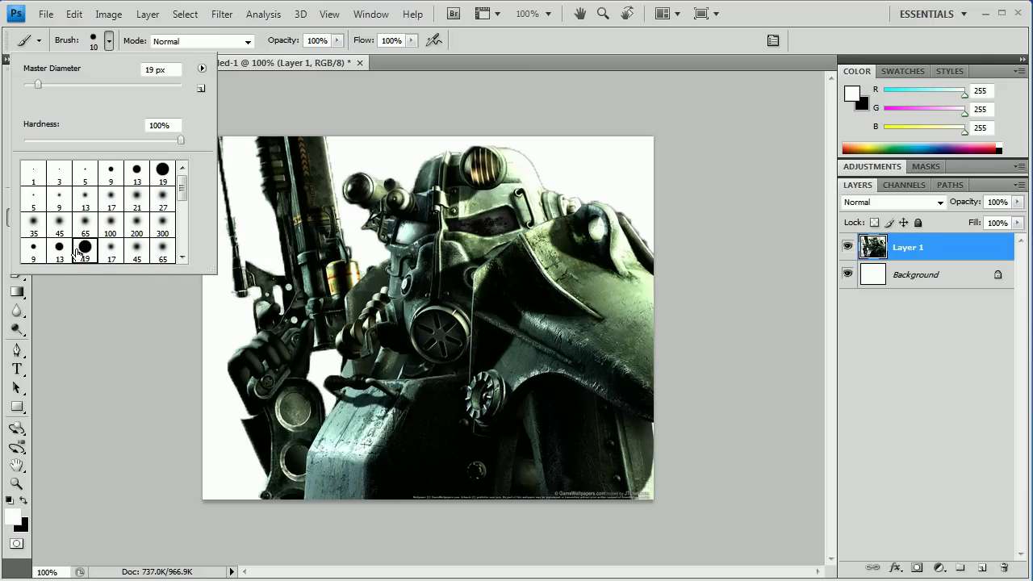
left_click(113, 42)
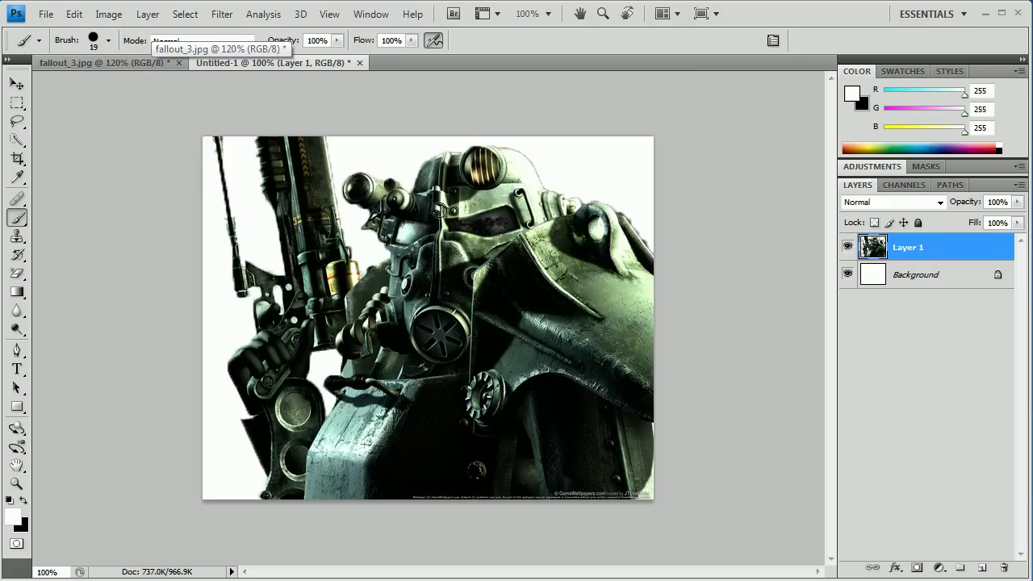
- Return to the fallout_3.jpg document, deselect the figure and create a new empty path
left_click(100, 61)
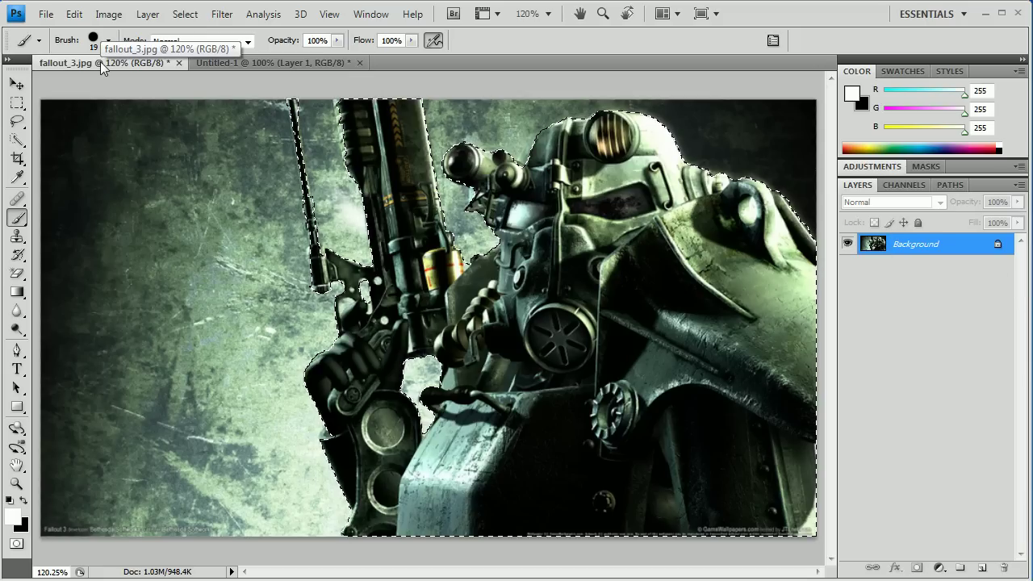
key("ctrl+d")
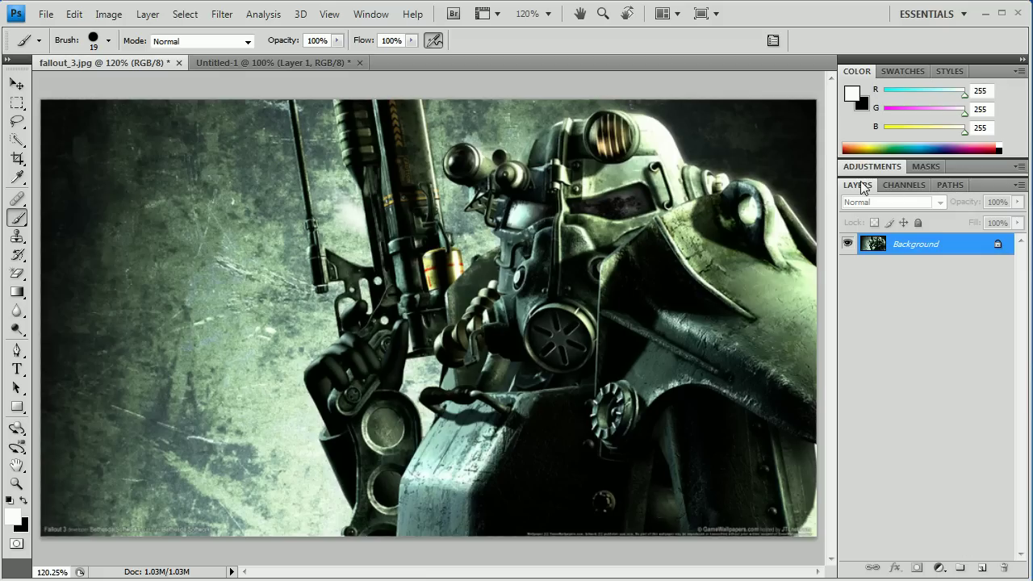
left_click(947, 185)
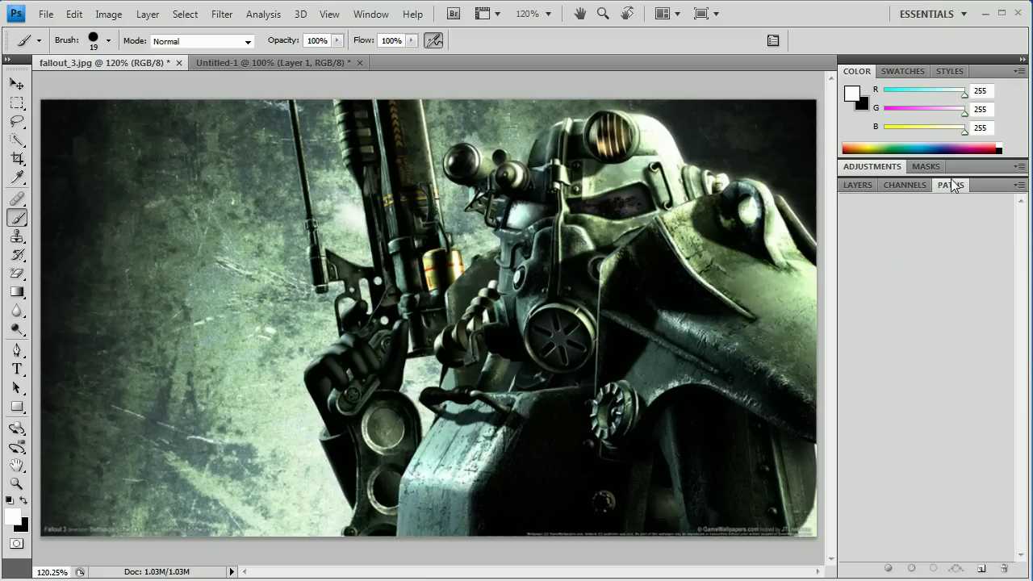
left_click(979, 570)
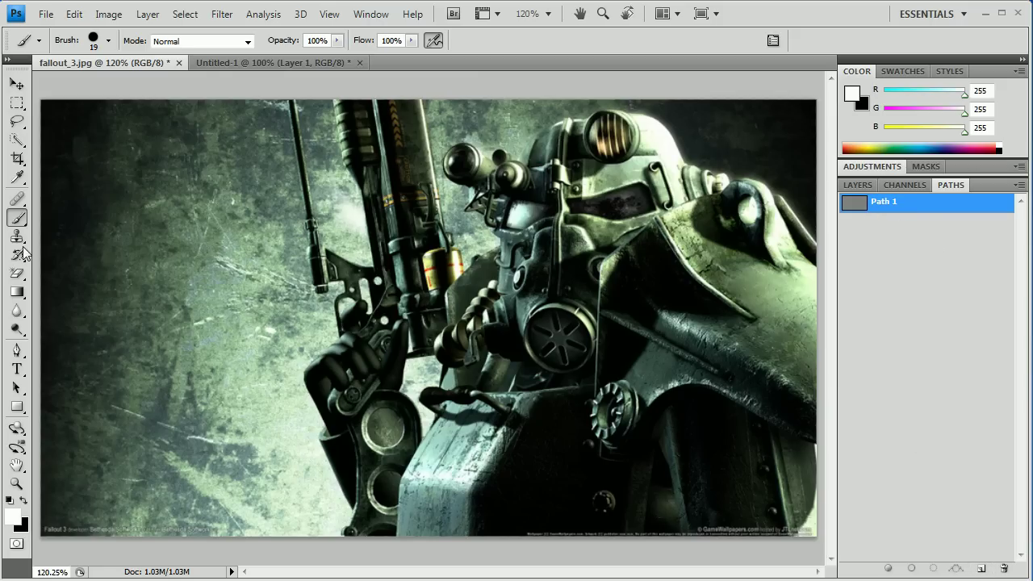
- Trace the helmet's outline with the Pen tool from its top down the back to its base
left_click(18, 218)
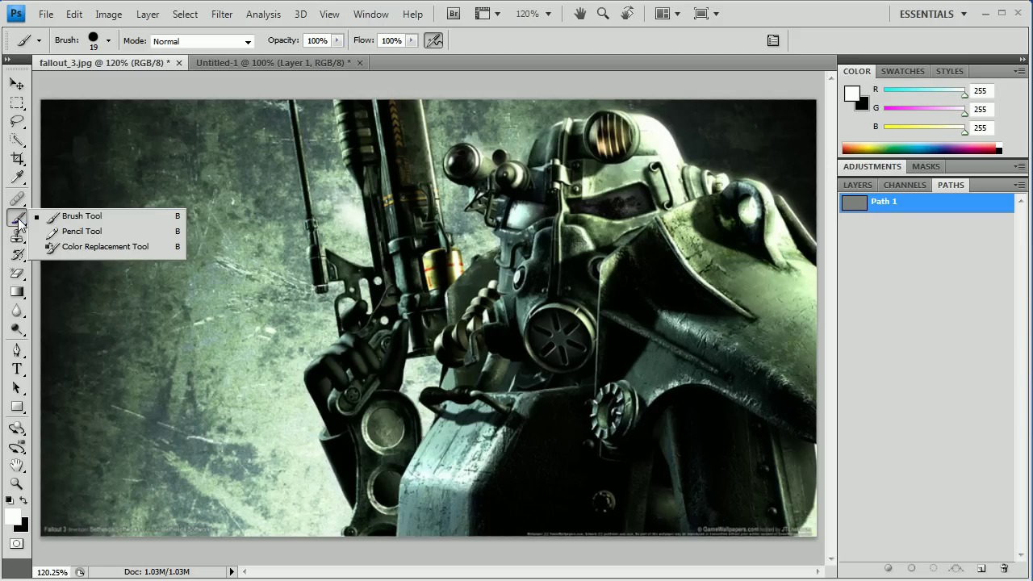
left_click(17, 352)
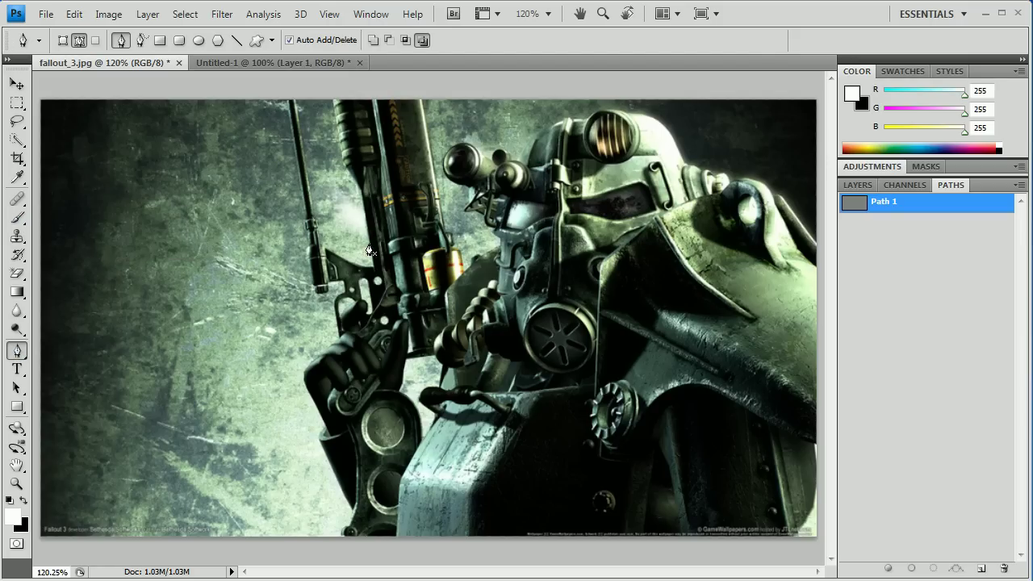
left_click(604, 114)
left_click(626, 111)
left_click(660, 121)
left_click(675, 143)
left_click(685, 167)
left_click_drag(684, 167, 683, 170)
key("ctrl+z")
- Continue the path along the collar and over the shoulder armour to the image's right edge
left_click(692, 167)
left_click(706, 171)
left_click(717, 176)
left_click(725, 173)
left_click(739, 177)
left_click(763, 185)
left_click(778, 194)
left_click(816, 243)
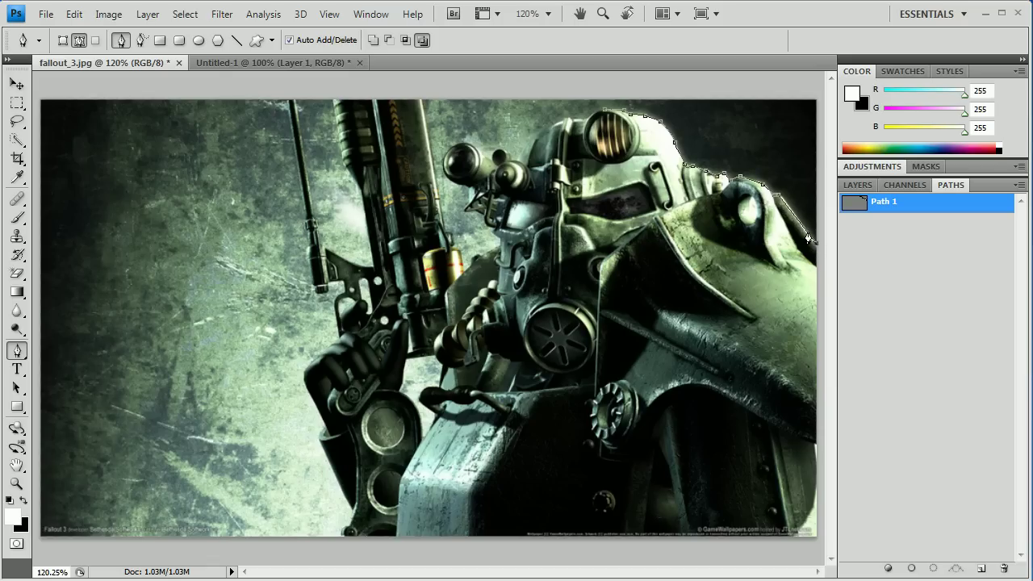
- Extend the path around the image's lower right corner, along the bottom edge and up the outer side of the raised forearm
left_click(816, 537)
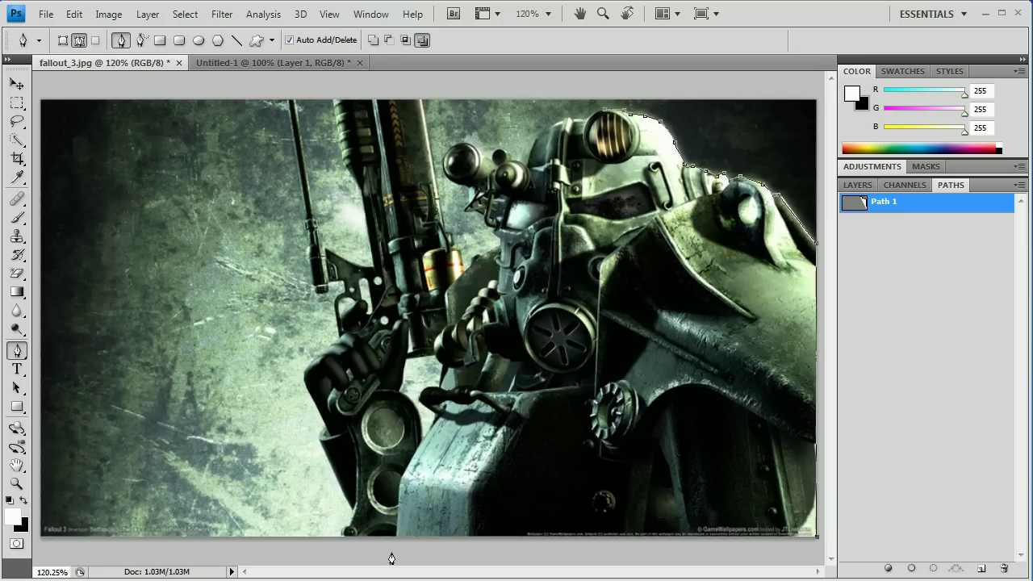
left_click(342, 536)
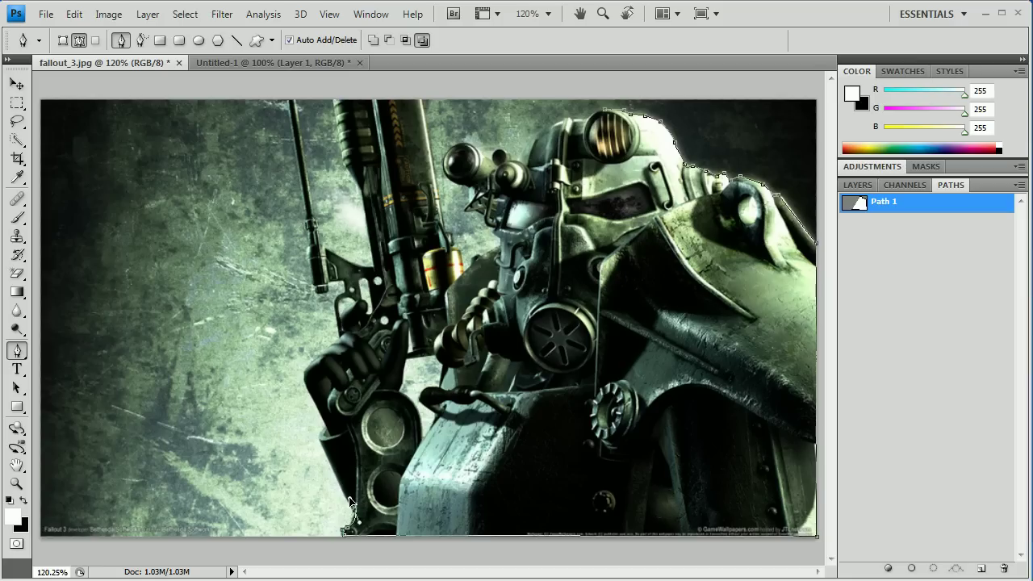
left_click(355, 502)
mouse_move(326, 441)
left_mouse_down()
mouse_move(287, 437)
mouse_move(307, 437)
left_mouse_up()
key("ctrl+z")
left_click(318, 442)
key("ctrl+z")
left_click(303, 380)
key("ctrl+z")
right_click(944, 208)
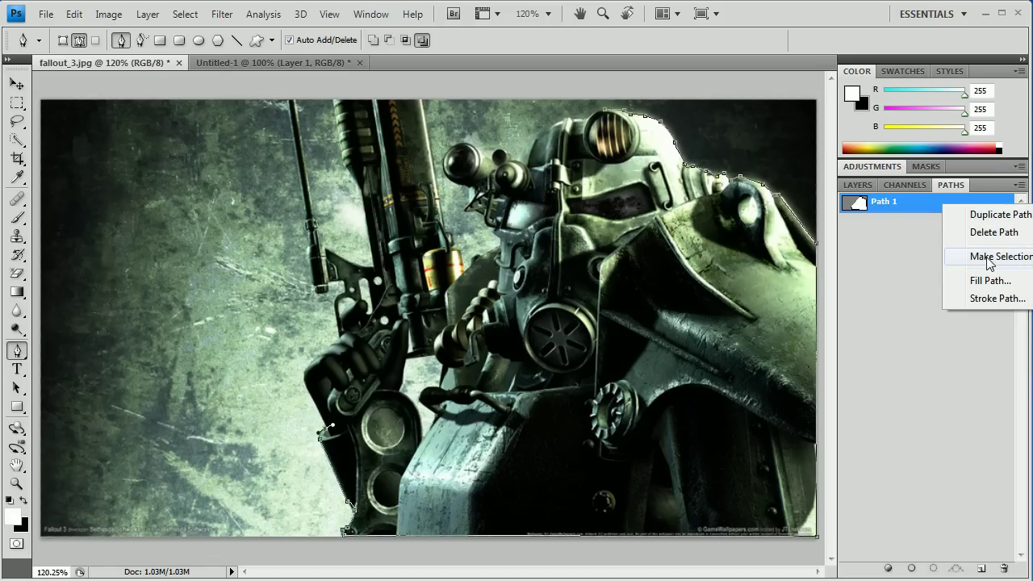
left_click(991, 256)
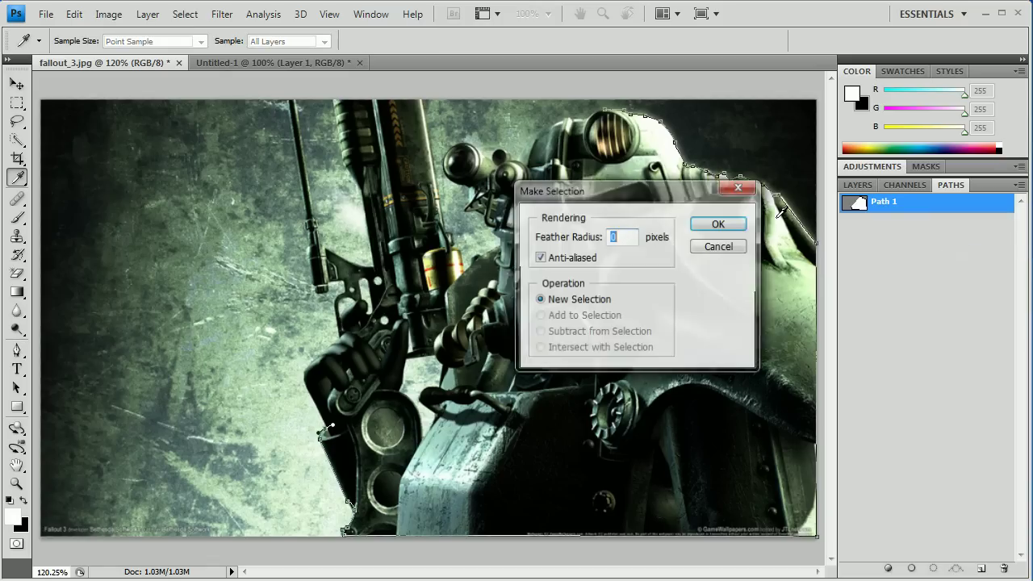
left_click(719, 247)
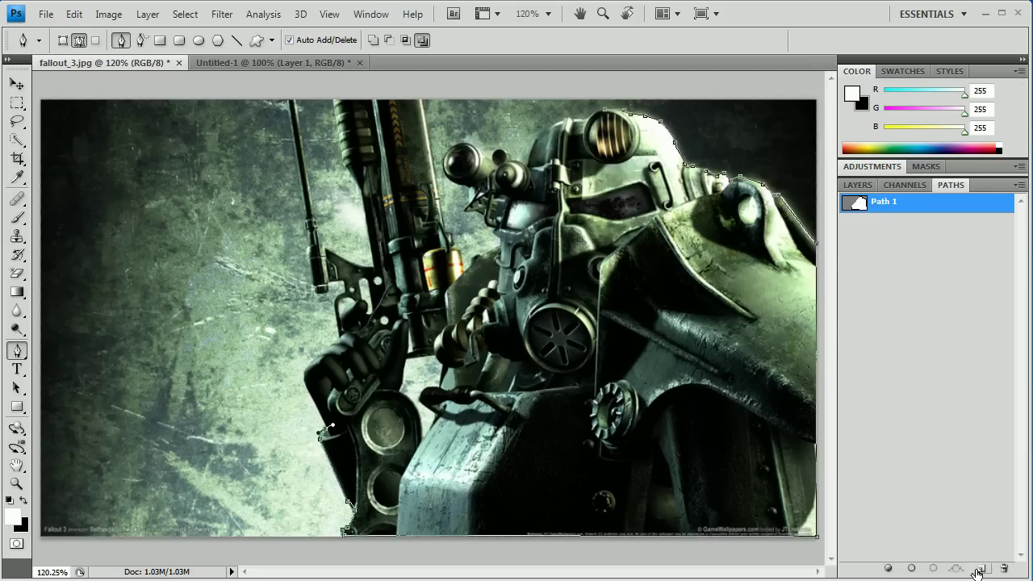